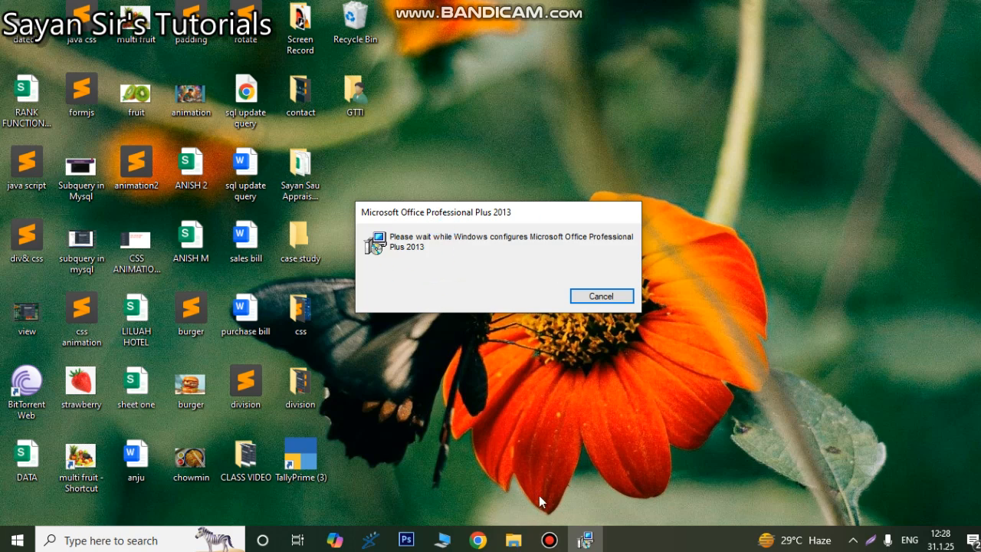
pyautogui.moveTo(556, 544)
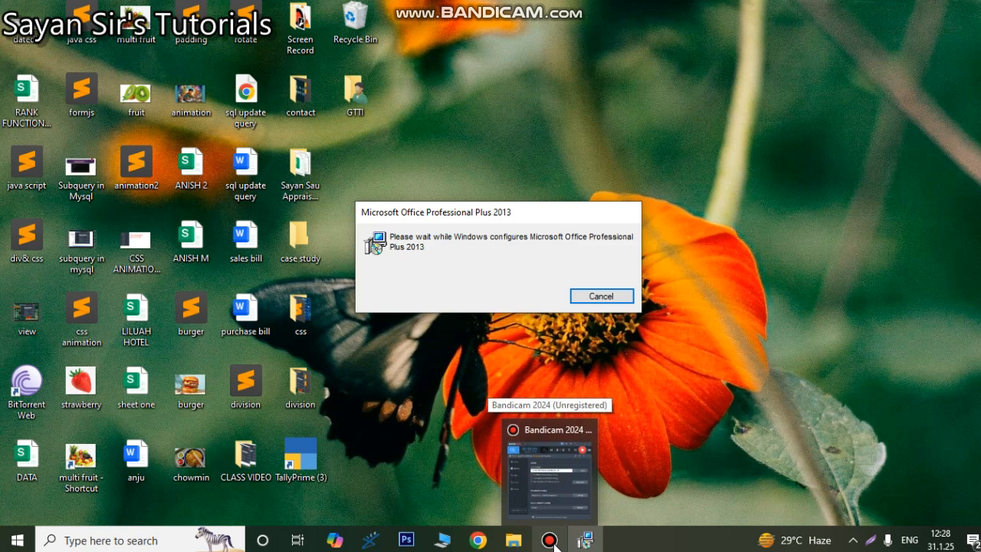
pyautogui.click(554, 542)
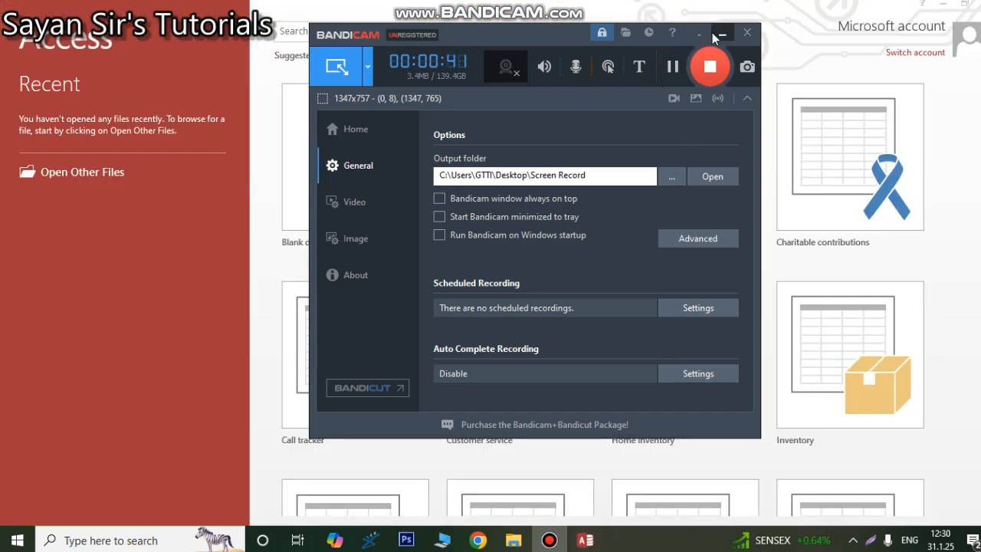
pyautogui.click(722, 34)
# Step: Create a blank desktop database named gtti_liluah
pyautogui.click(315, 163)
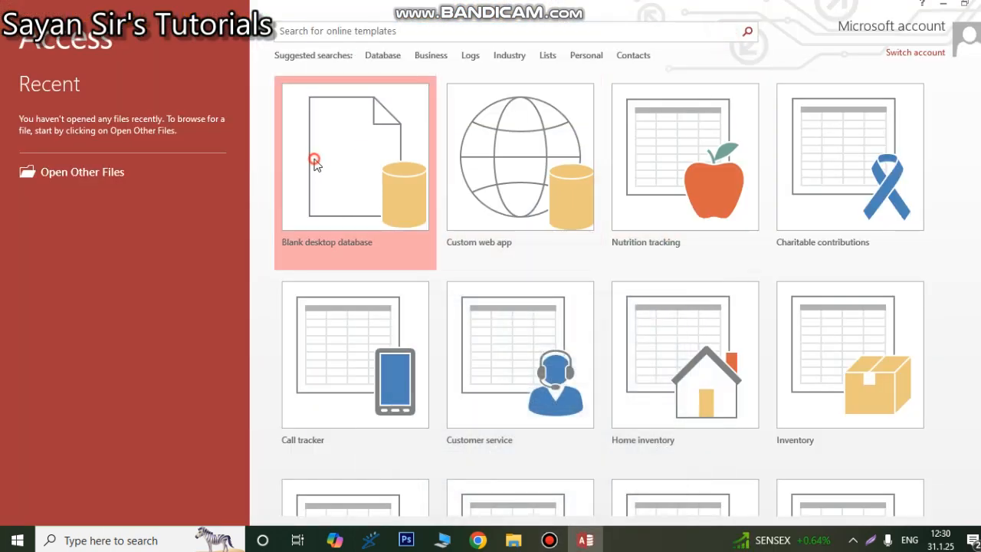
pyautogui.click(391, 191)
pyautogui.doubleClick(515, 244)
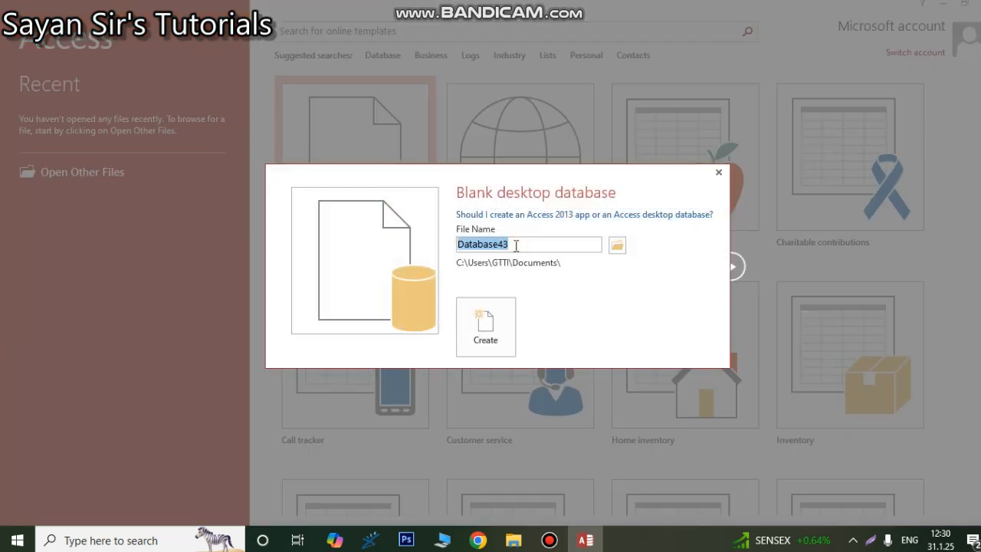
pyautogui.write('gtt')
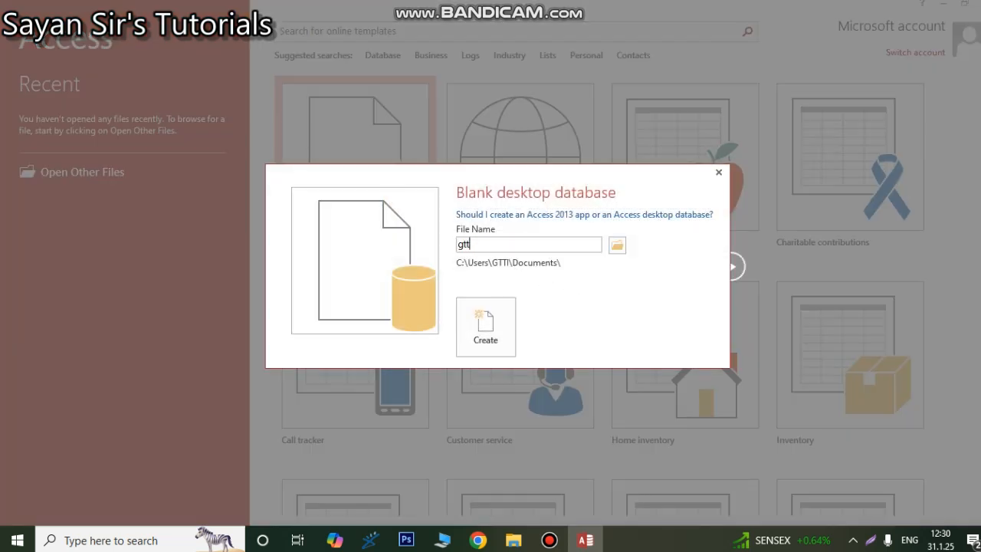
pyautogui.write('i_liluah')
pyautogui.click(499, 322)
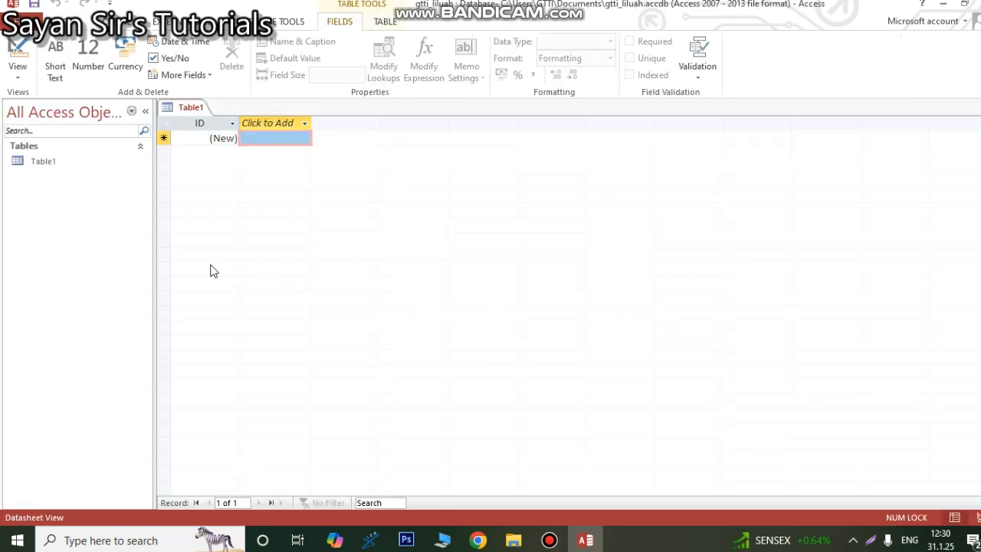
# Step: Switch the new table to Design View, saving it under the name student
pyautogui.click(17, 77)
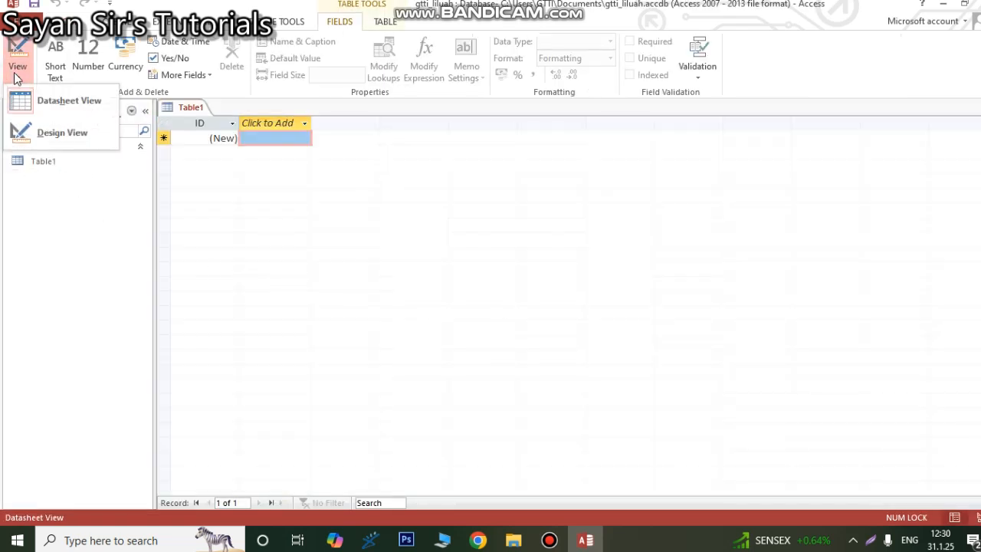
pyautogui.click(49, 131)
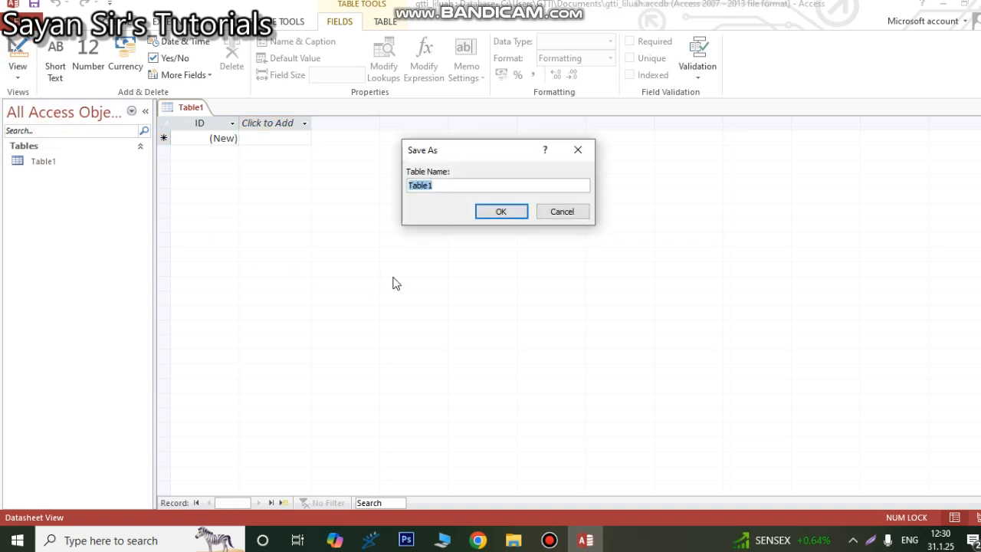
pyautogui.write('student')
pyautogui.click(526, 211)
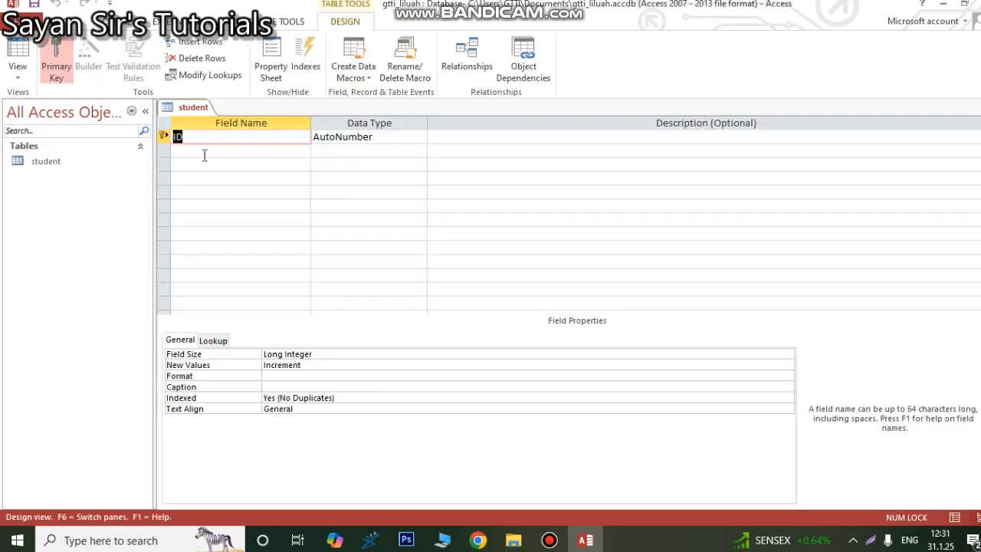
# Step: Add the fields Name and Address below ID in the student table, both with the Short Text data type
pyautogui.click(204, 150)
pyautogui.write('Name')
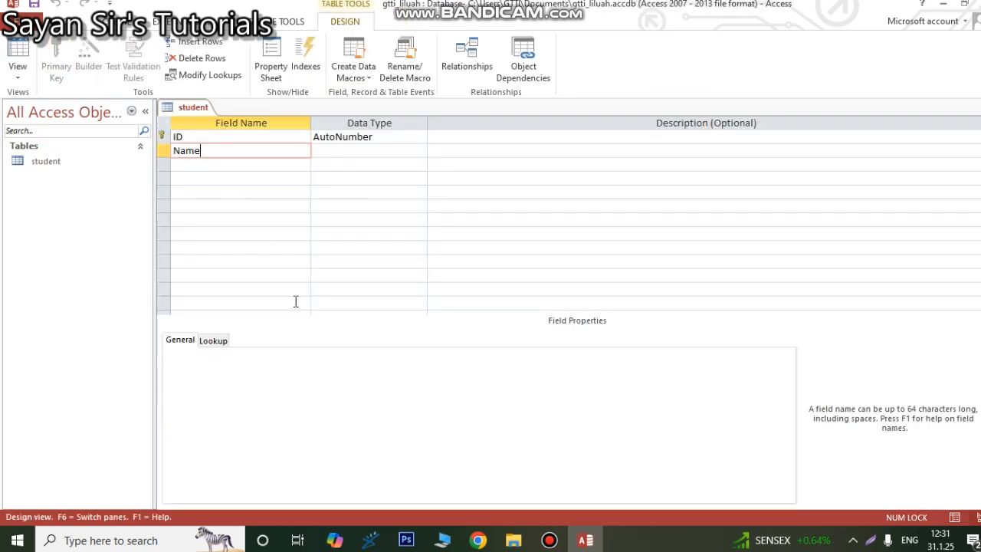
pyautogui.press('Tab')
pyautogui.click(442, 312)
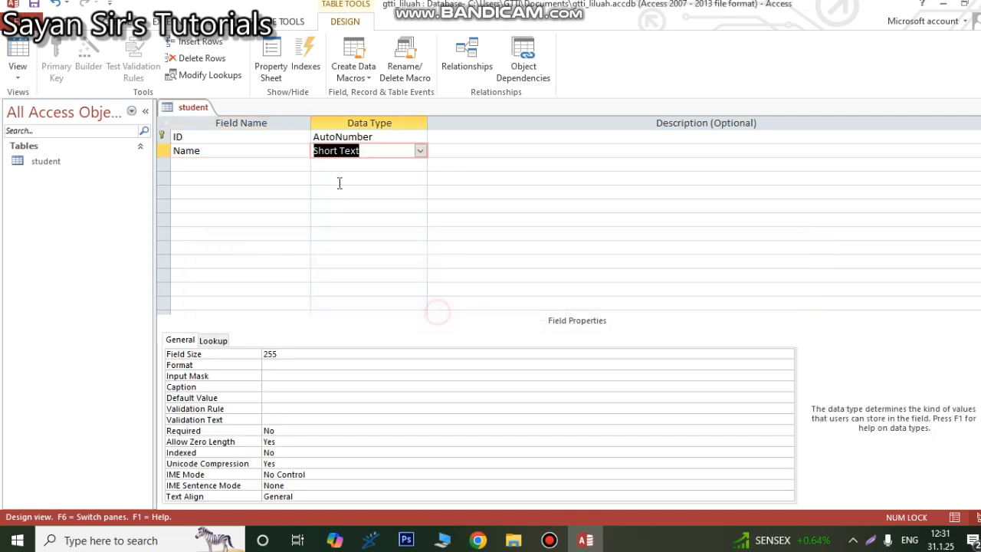
pyautogui.click(203, 166)
pyautogui.write('Address')
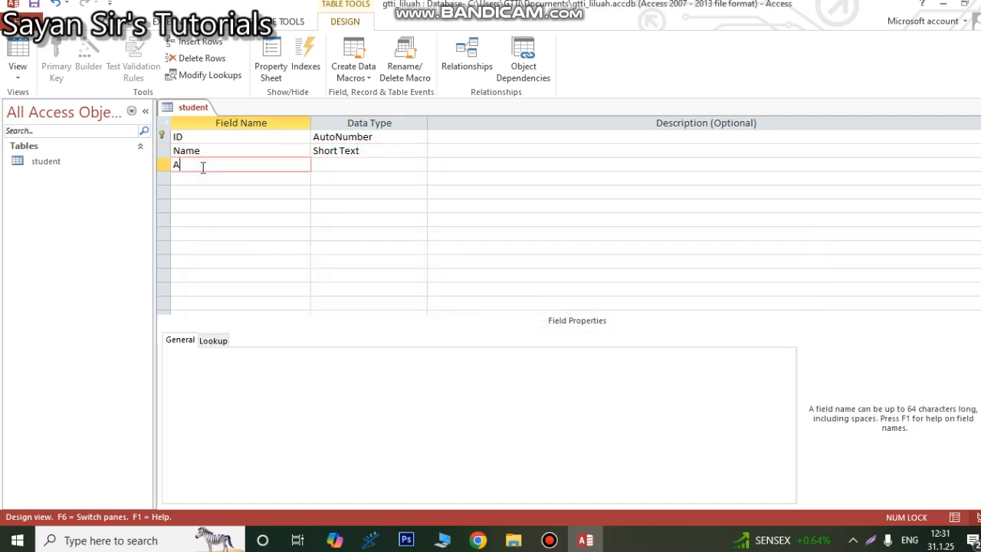
pyautogui.click(350, 166)
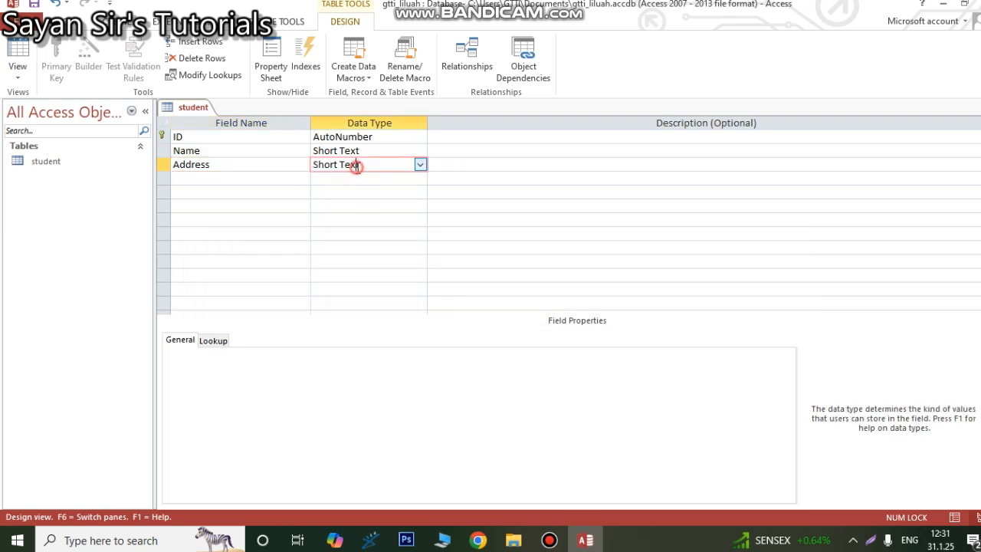
# Step: Add a Phone field below Address and set its data type to Number
pyautogui.click(224, 177)
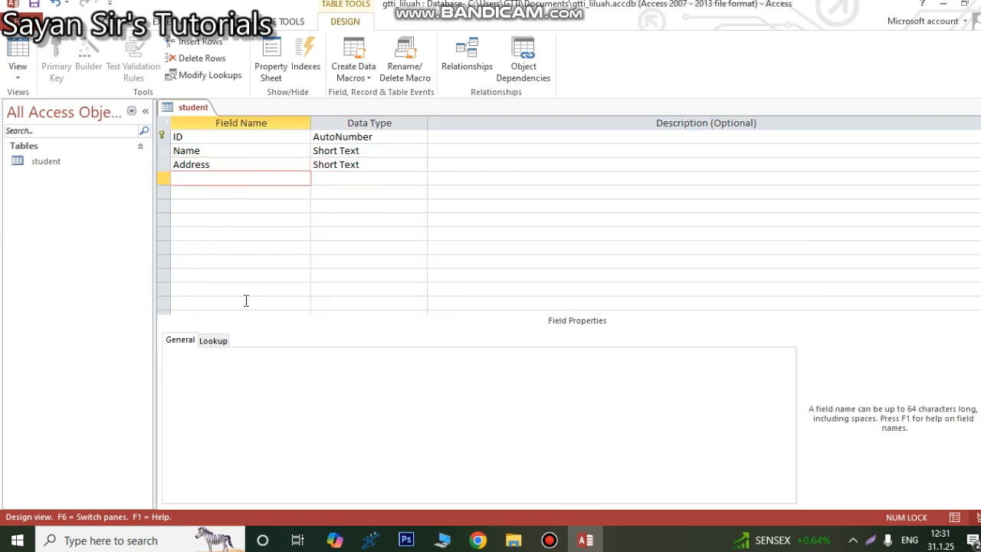
pyautogui.write('Mobile')
pyautogui.press('BackSpace')
pyautogui.press('BackSpace')
pyautogui.press('BackSpace')
pyautogui.press('BackSpace')
pyautogui.press('BackSpace')
pyautogui.write('Phone')
pyautogui.click(353, 178)
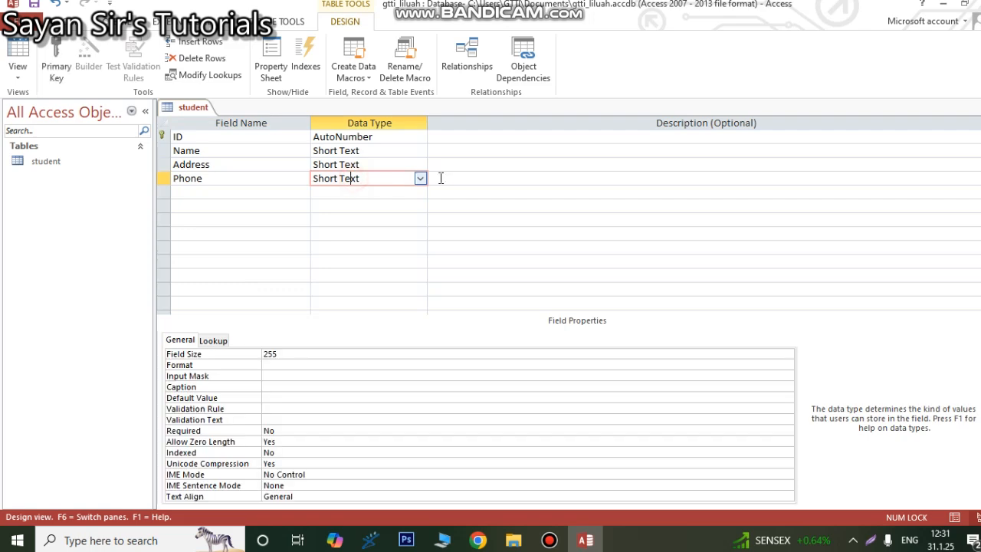
pyautogui.click(421, 178)
pyautogui.click(353, 220)
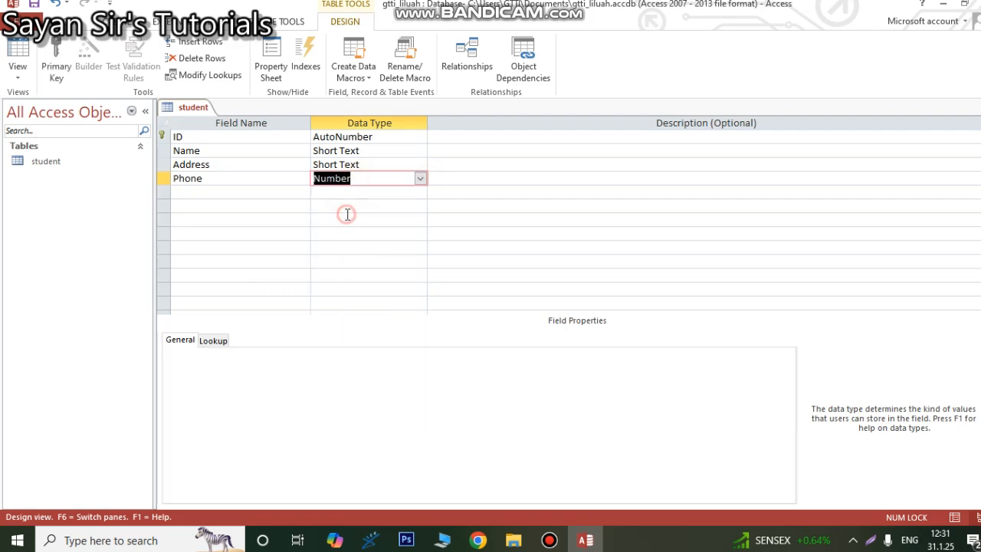
# Step: Add a CourseId field below Phone and set its data type to Number
pyautogui.click(203, 192)
pyautogui.write('C')
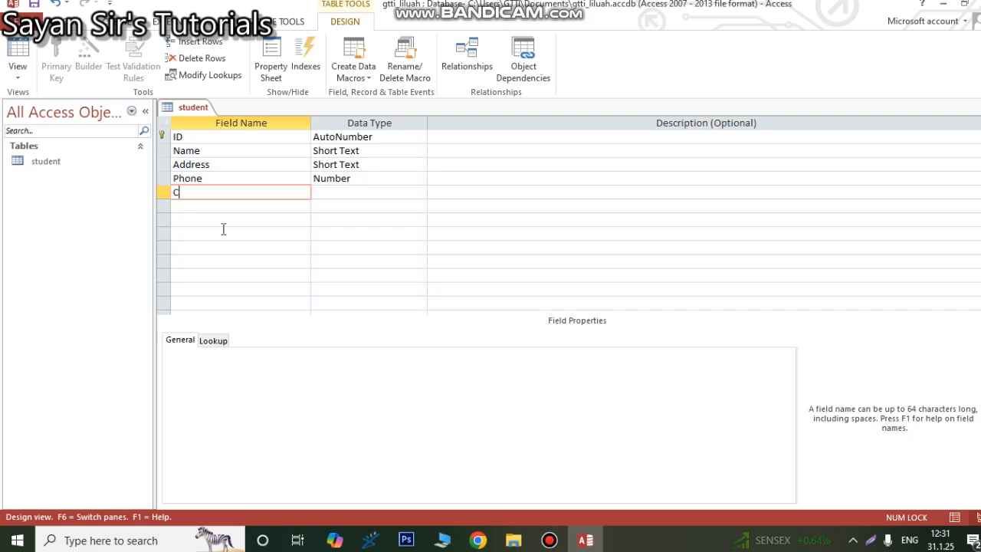
pyautogui.write('ourseId')
pyautogui.click(370, 194)
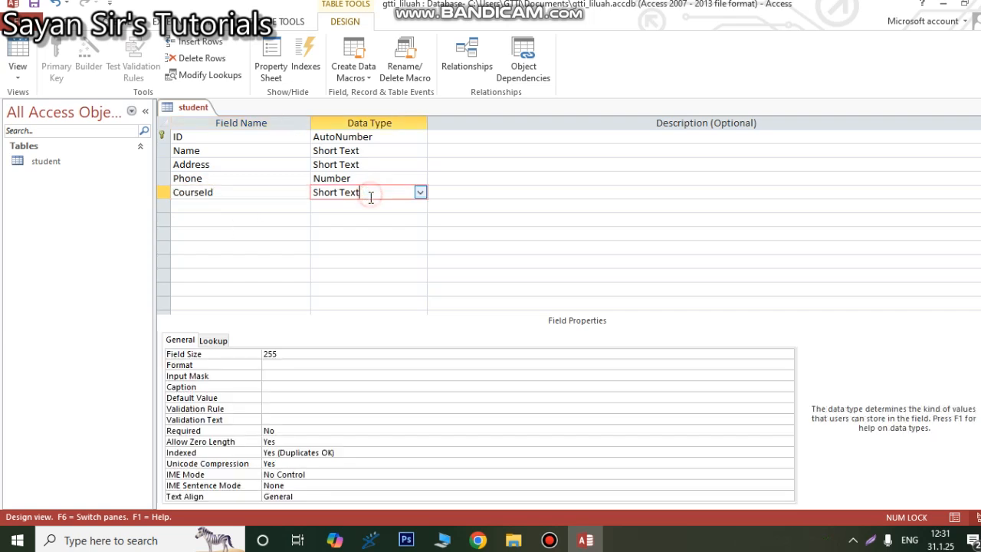
pyautogui.click(420, 193)
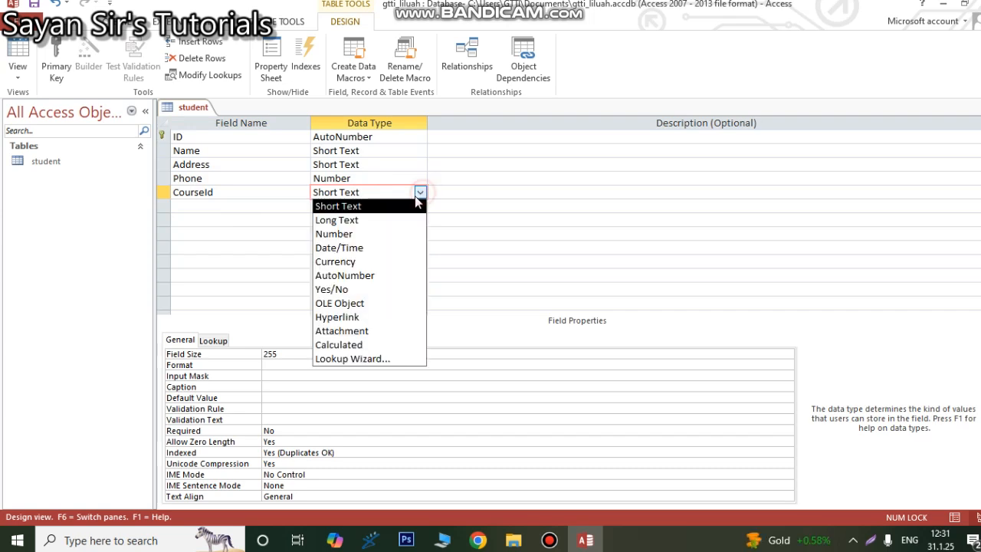
pyautogui.click(355, 233)
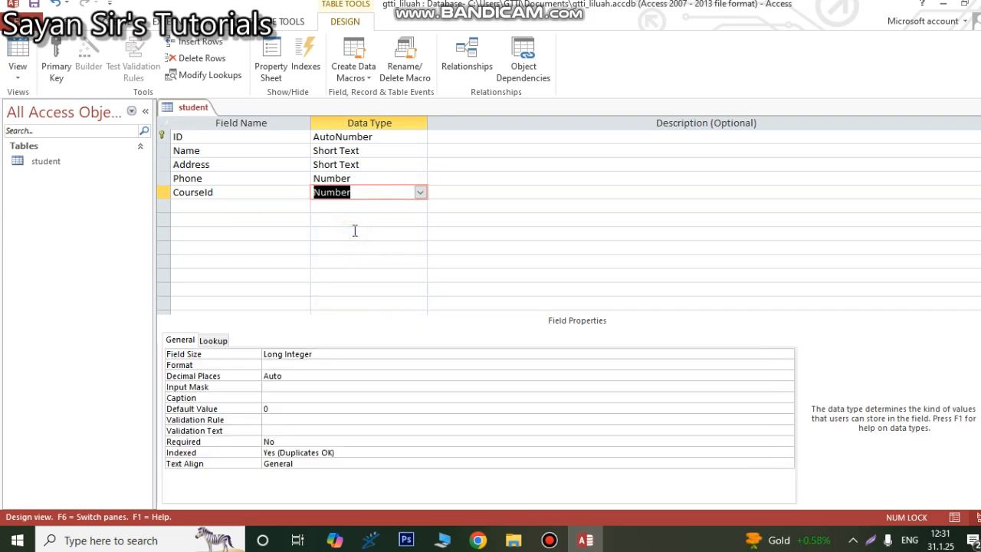
# Step: Show the student table in Datasheet View and enter the first student's name and address
pyautogui.click(16, 69)
pyautogui.click(61, 101)
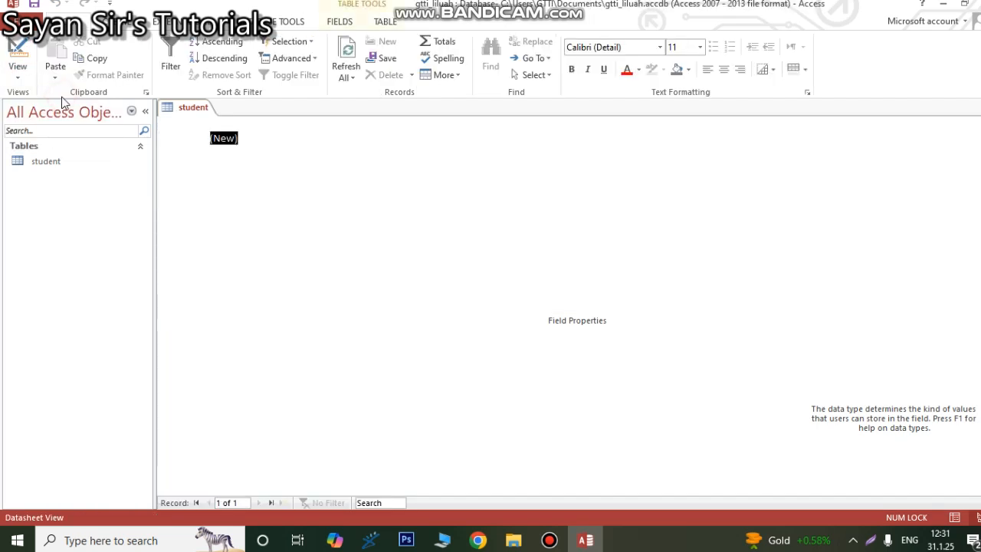
pyautogui.write('Ab')
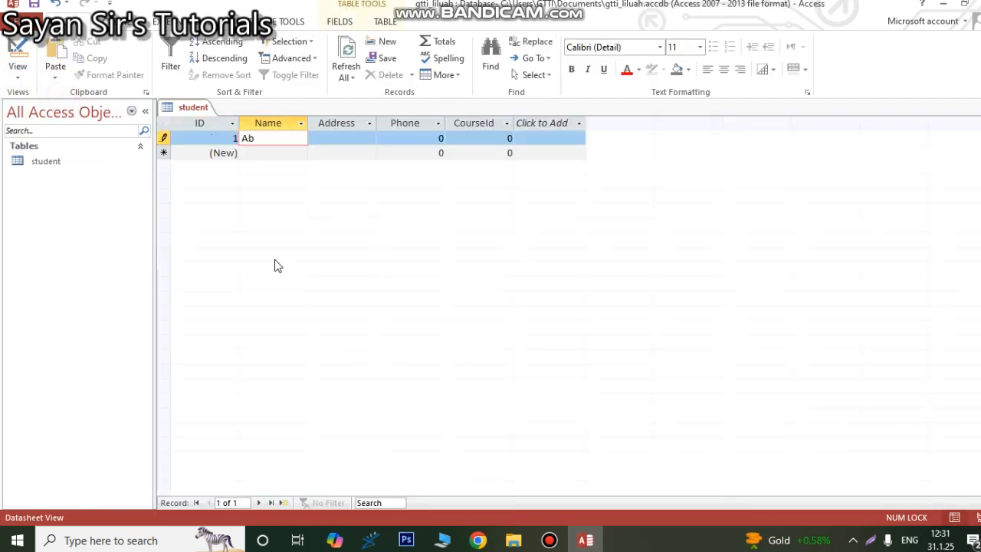
pyautogui.press('BackSpace')
pyautogui.write('nana')
pyautogui.press('BackSpace')
pyautogui.write('ya')
pyautogui.press('Tab')
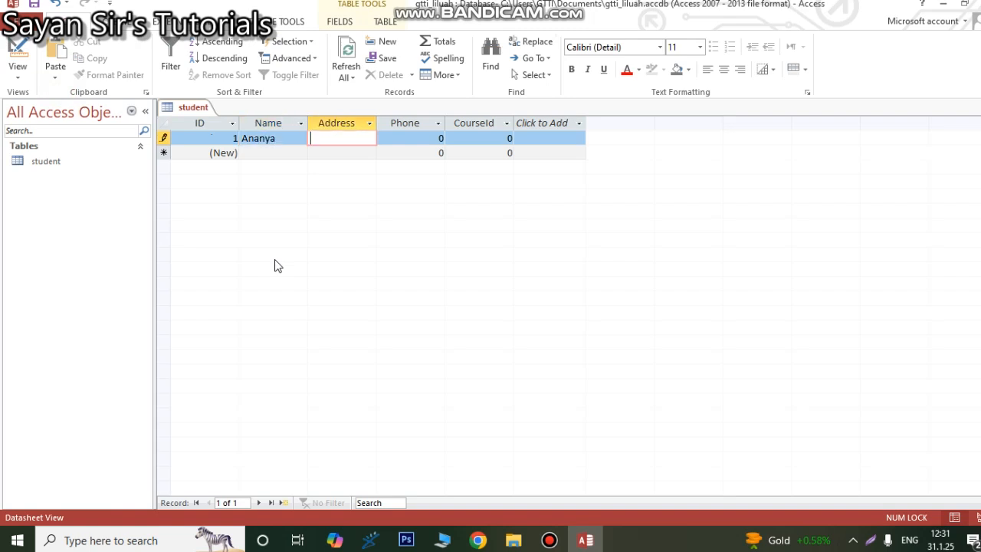
pyautogui.write('Howe')
pyautogui.write('ah')
pyautogui.press('Tab')
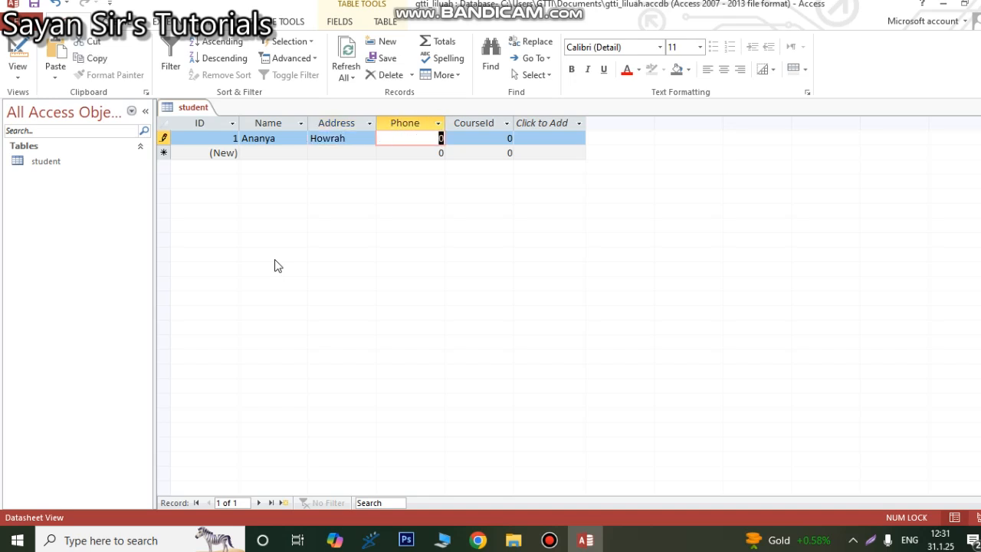
# Step: Complete the first record with the student's phone number and CourseId 10
pyautogui.write('266')
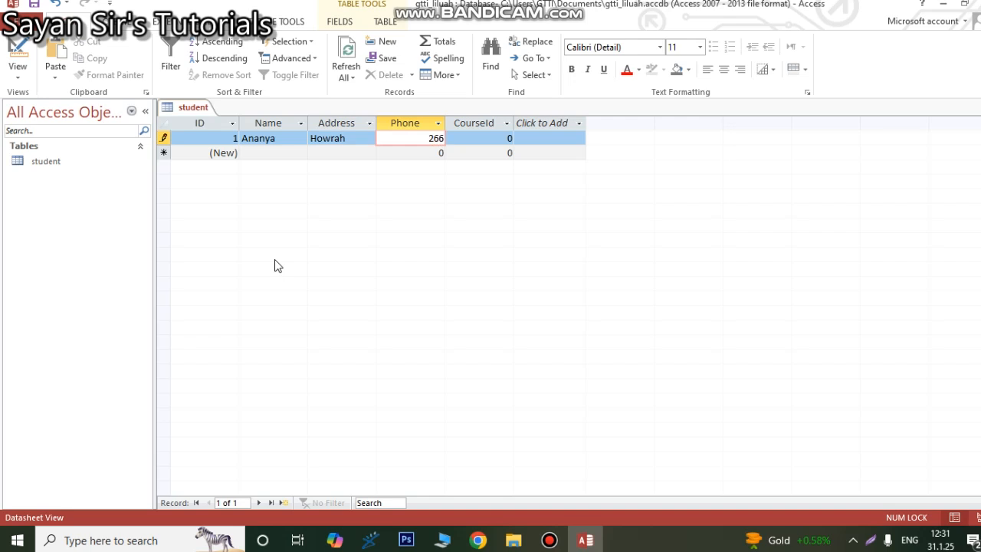
pyautogui.write('05152')
pyautogui.press('Tab')
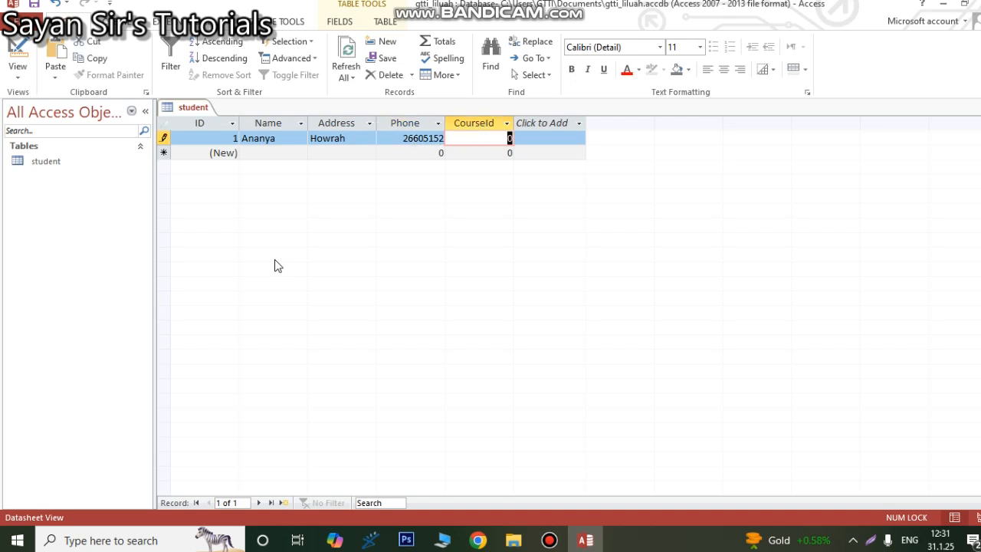
pyautogui.write('10')
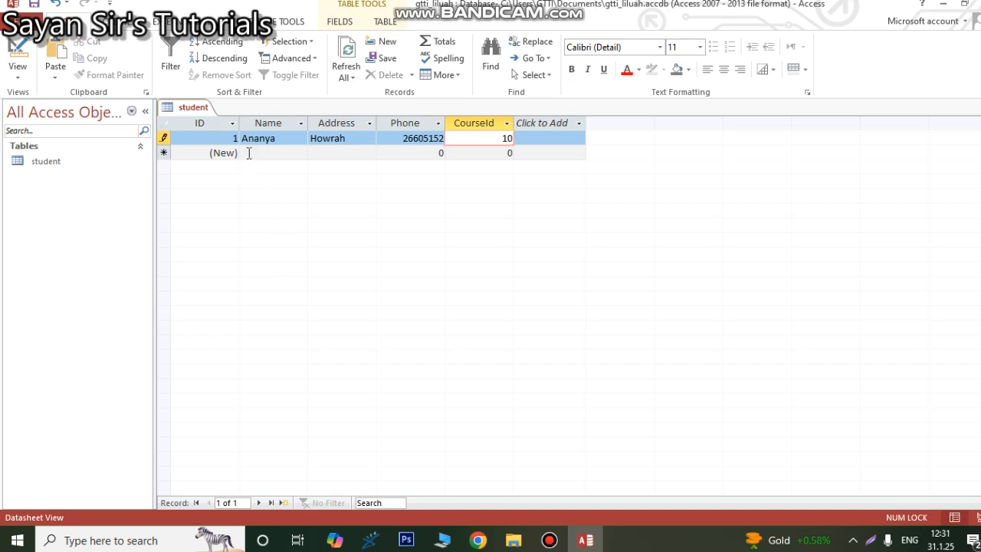
# Step: Add a second record with the student's name, address, phone number and CourseId 20
pyautogui.click(248, 152)
pyautogui.write('De')
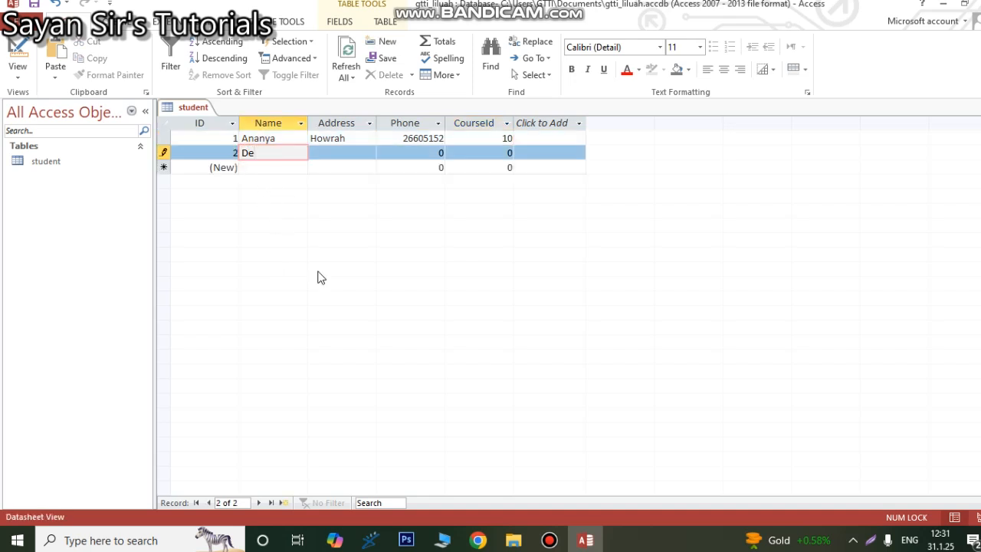
pyautogui.write('basish')
pyautogui.press('Tab')
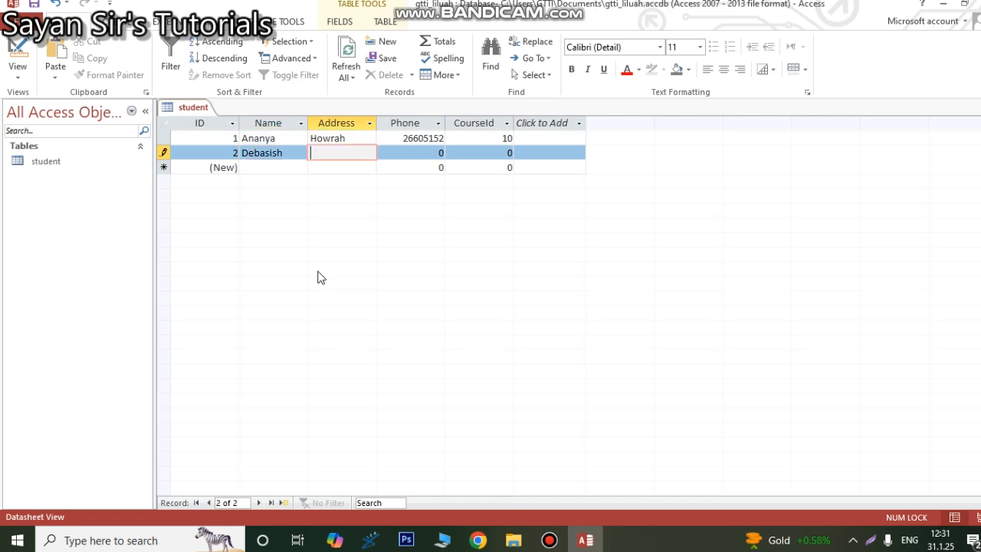
pyautogui.write('Hooghly')
pyautogui.press('Tab')
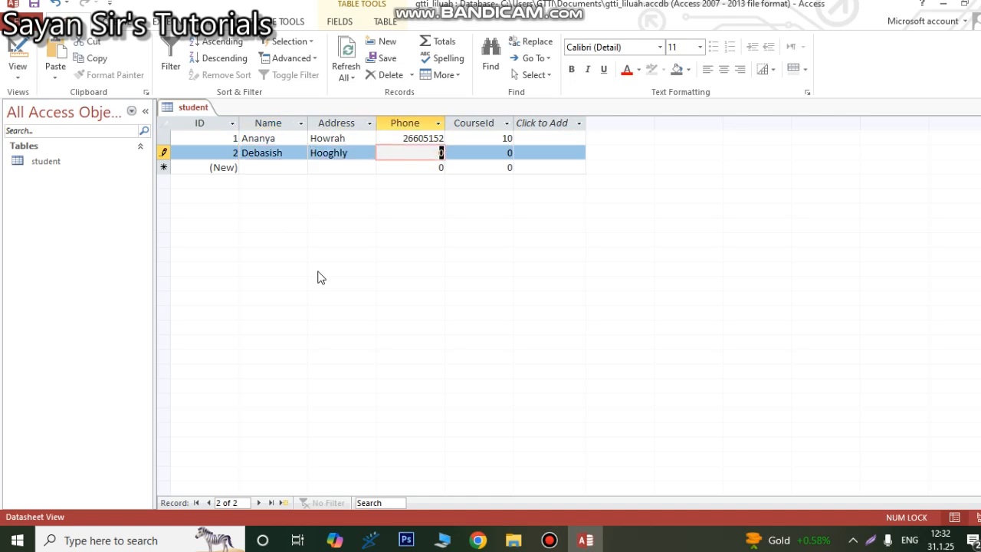
pyautogui.write('26301123')
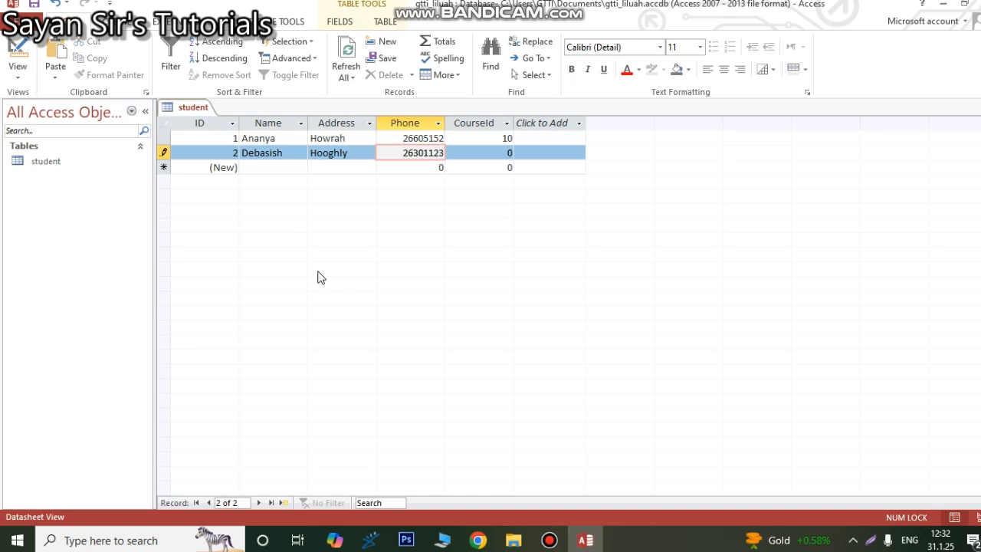
pyautogui.press('Tab')
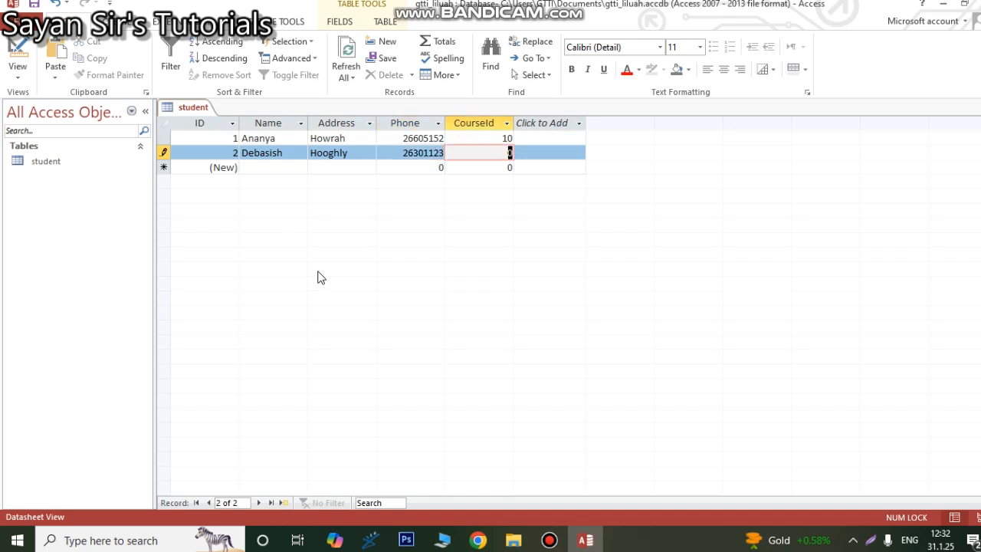
pyautogui.write('20')
# Step: Add a third record with the student's name, address, phone number and CourseId 10
pyautogui.click(269, 166)
pyautogui.write('Ta')
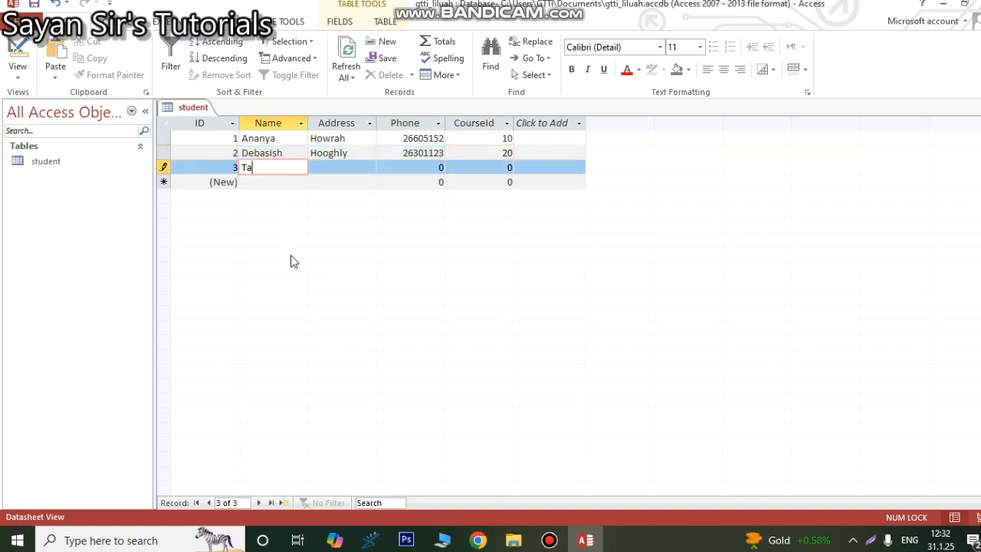
pyautogui.write('niya')
pyautogui.press('Tab')
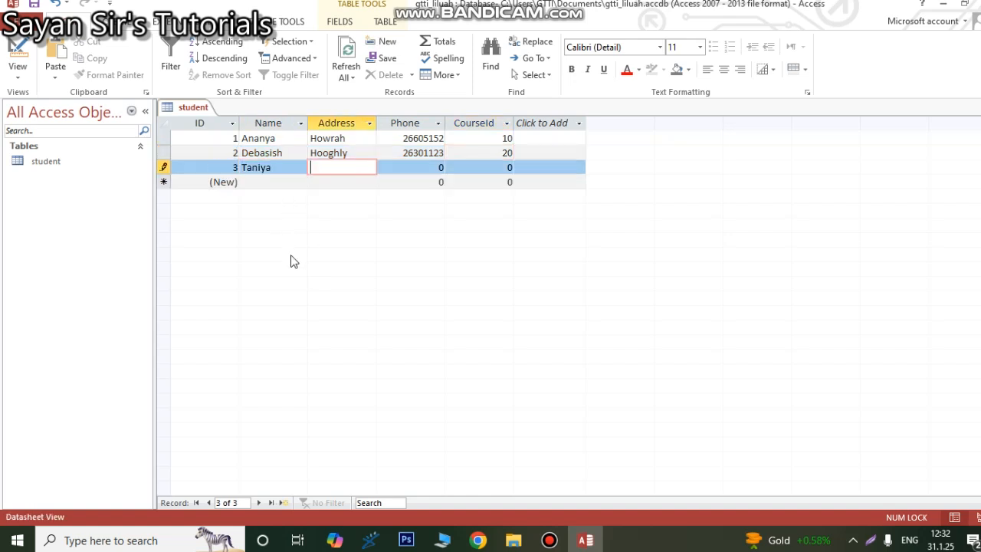
pyautogui.write('Howrah')
pyautogui.press('Tab')
pyautogui.write('2')
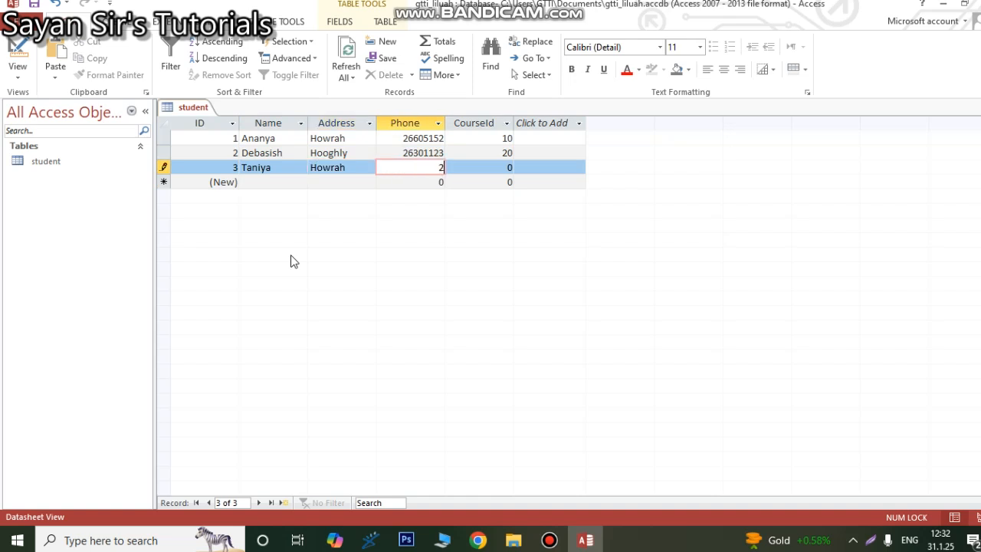
pyautogui.write('6601123')
pyautogui.press('Tab')
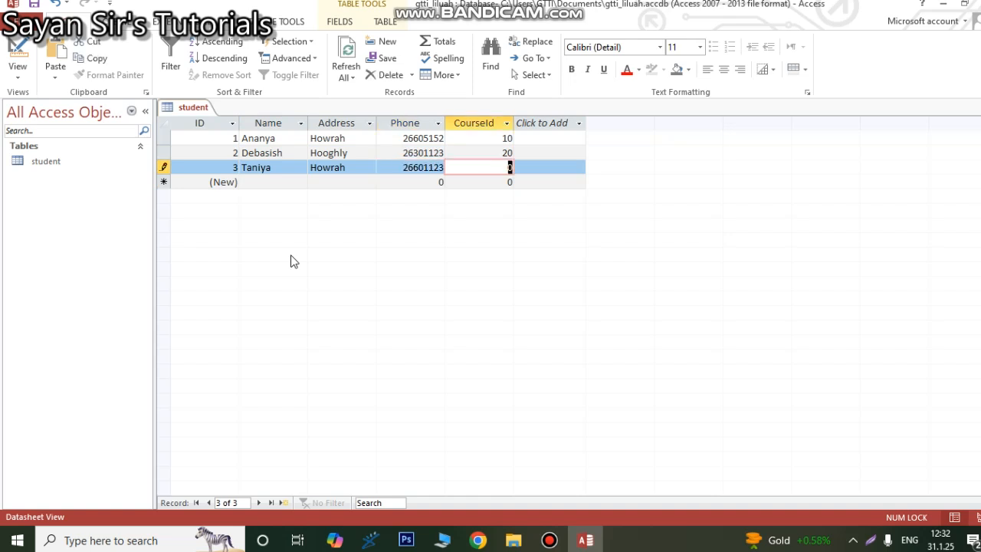
pyautogui.write('10')
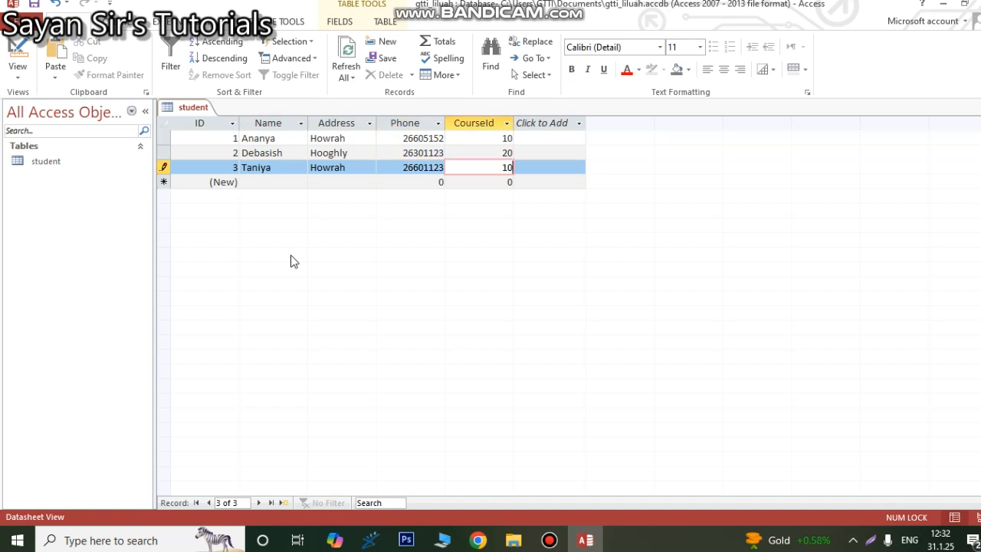
pyautogui.press('Tab')
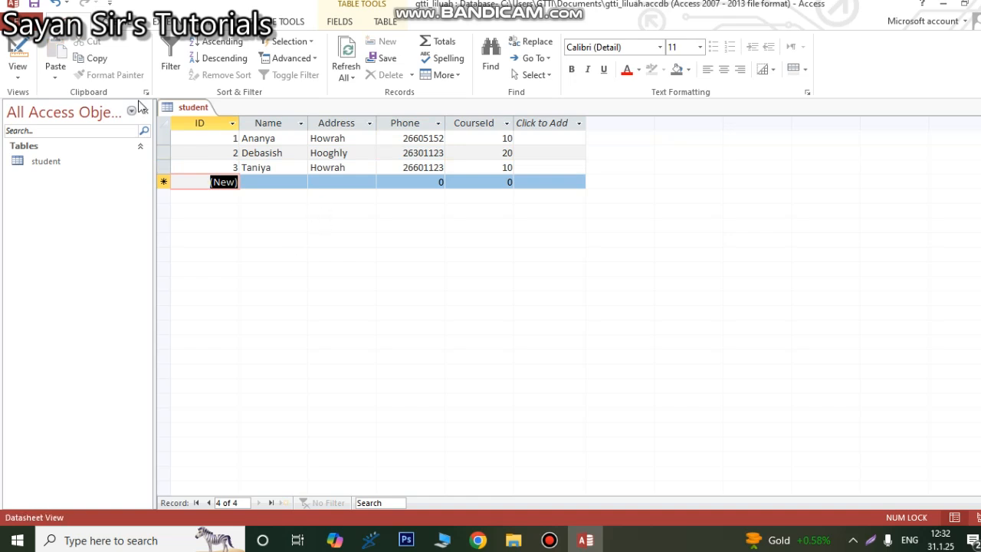
pyautogui.click(107, 21)
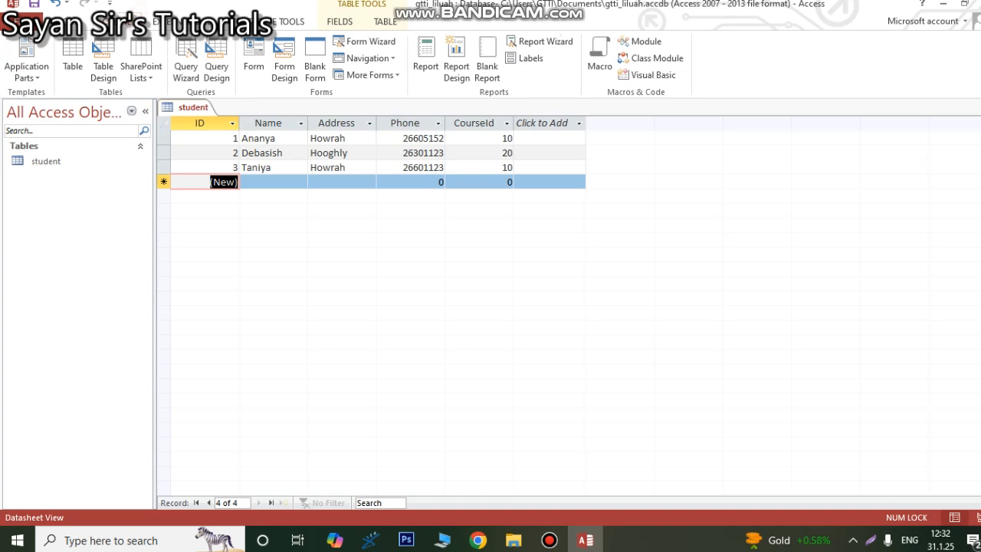
pyautogui.click(216, 69)
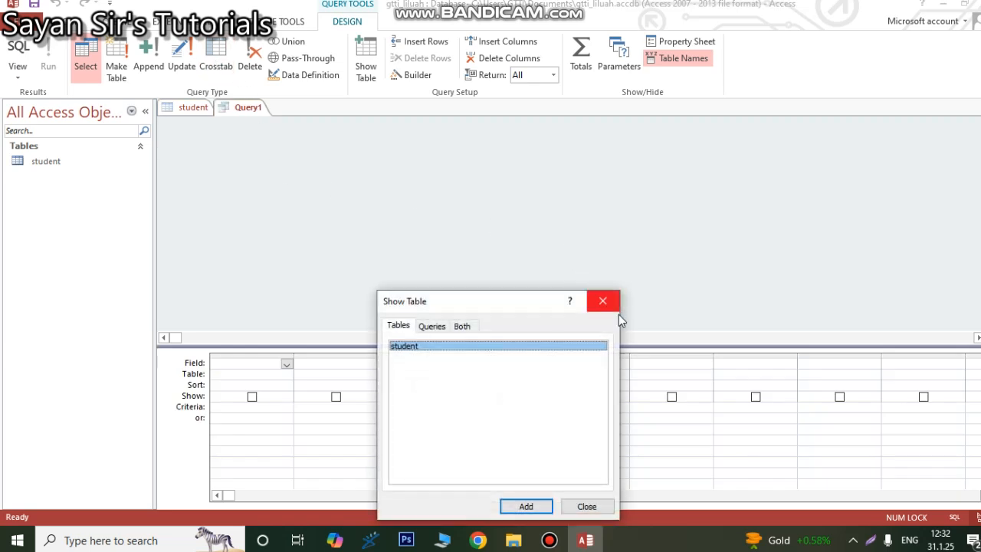
pyautogui.click(603, 302)
pyautogui.rightClick(257, 113)
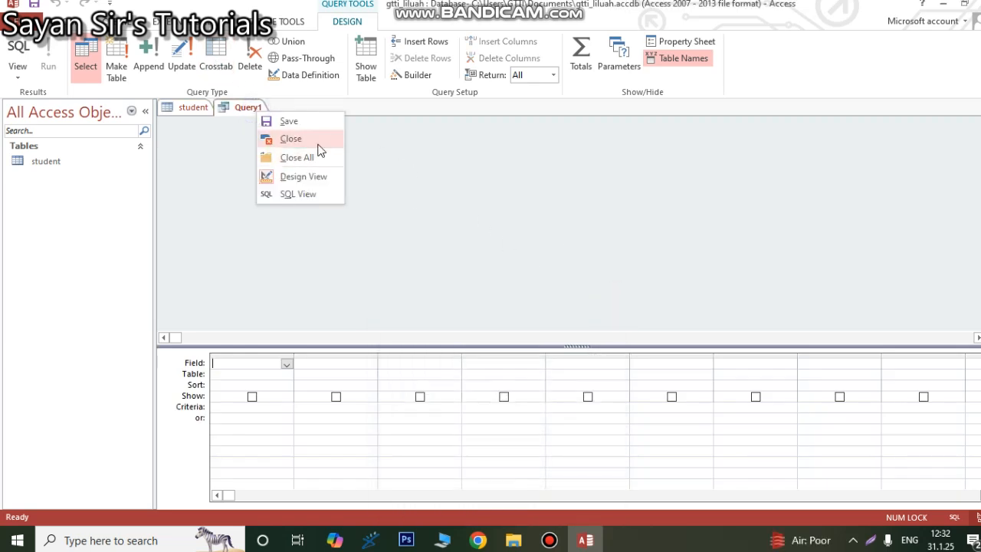
pyautogui.click(316, 140)
# Step: Create a new table and save it under the name course
pyautogui.click(123, 21)
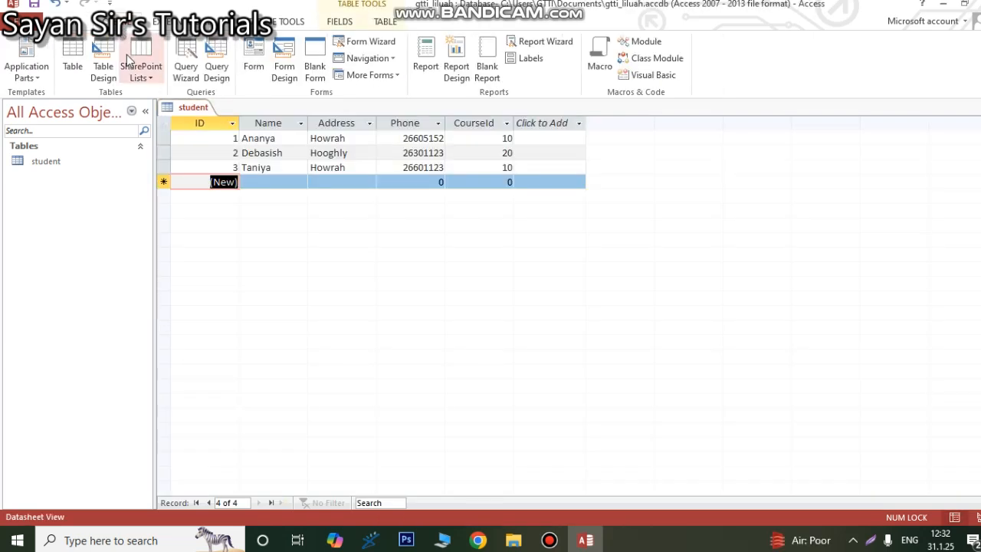
pyautogui.click(73, 66)
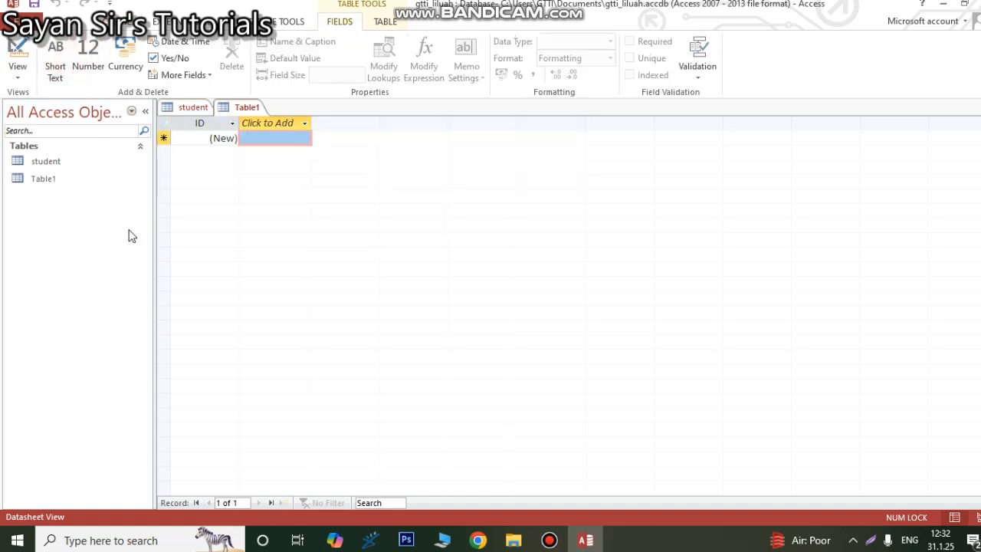
pyautogui.hotkey('ctrl', 's')
pyautogui.write('course')
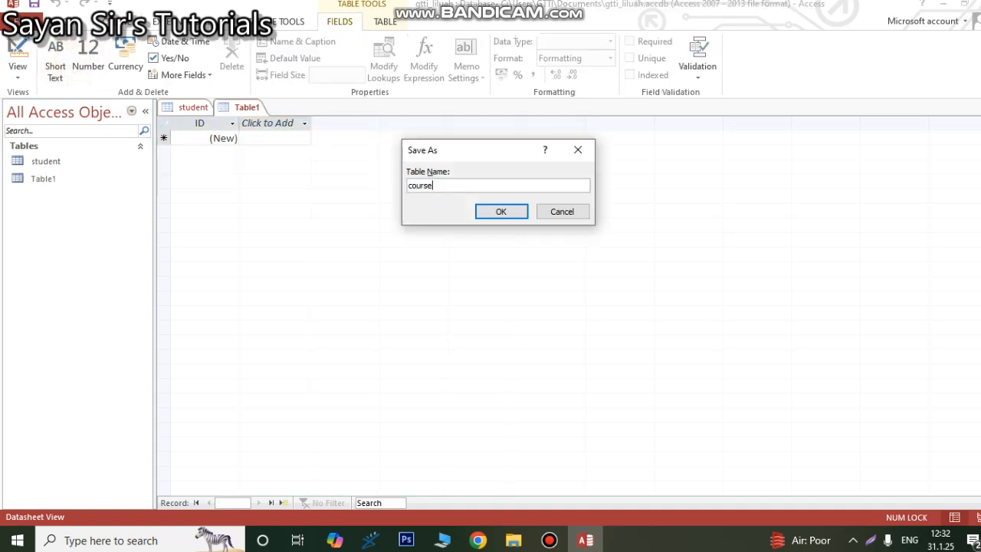
pyautogui.click(507, 216)
# Step: Show the course table in Design View, rename its ID field to CID and set the data type to Number
pyautogui.click(18, 75)
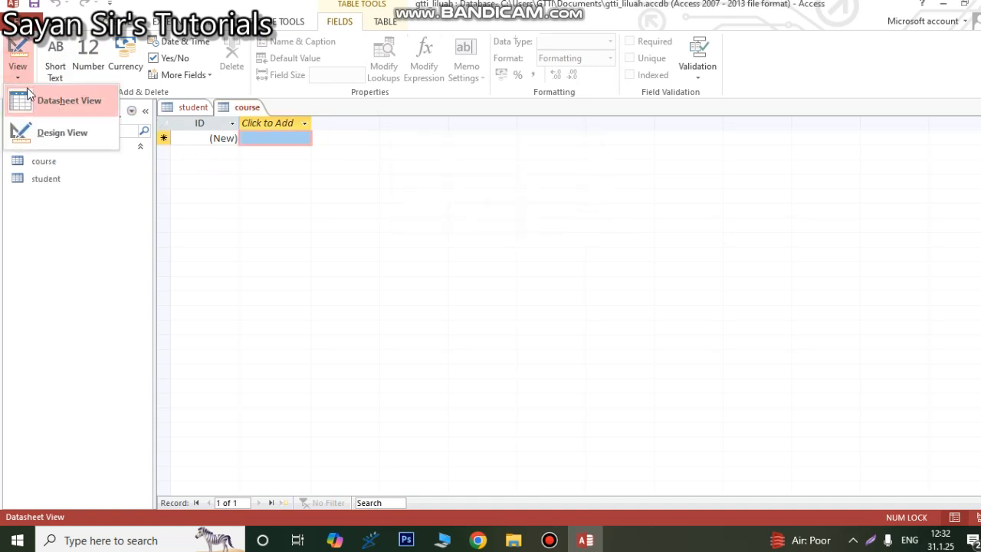
pyautogui.click(67, 134)
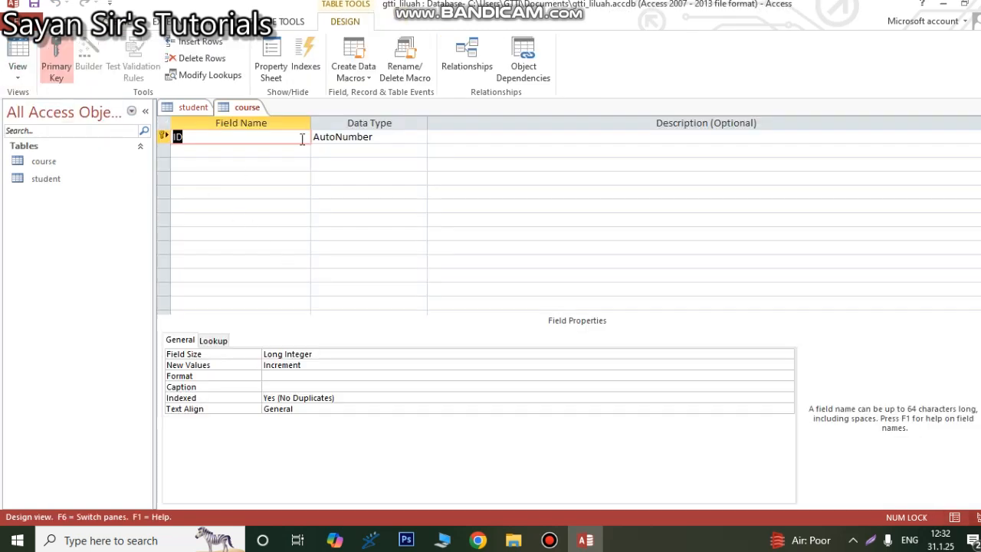
pyautogui.write('CID')
pyautogui.click(390, 137)
pyautogui.click(418, 138)
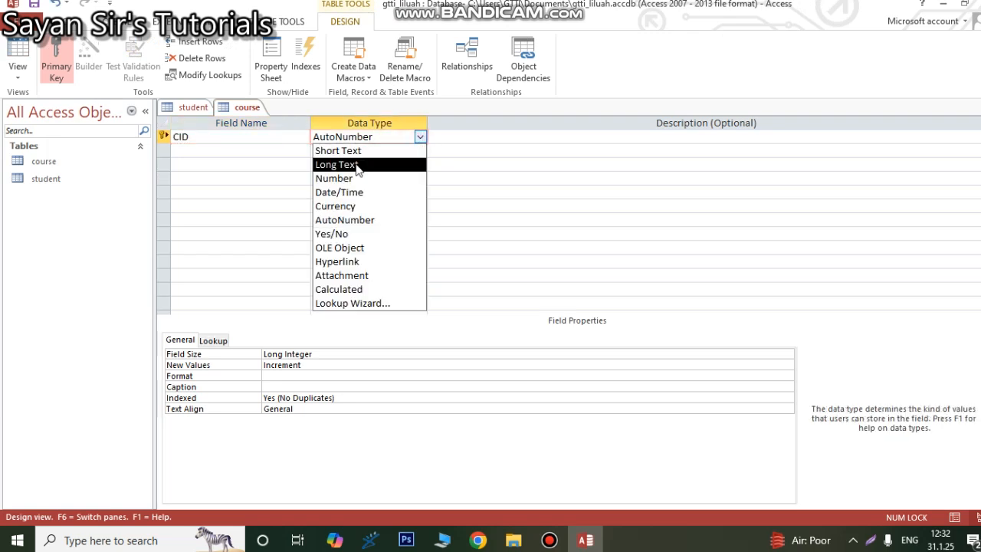
pyautogui.click(340, 181)
pyautogui.click(344, 140)
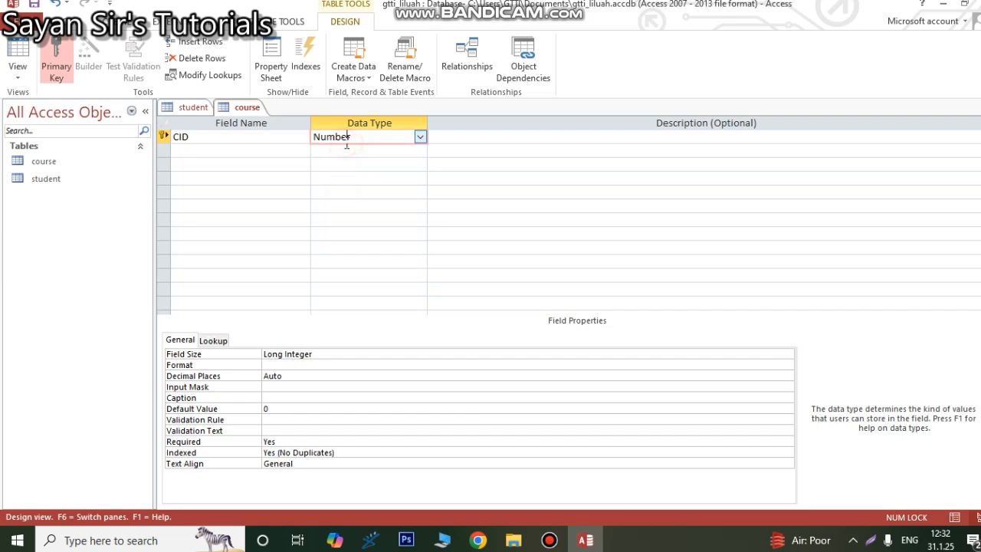
# Step: Add Course and Price fields below CID, both with the Short Text data type
pyautogui.click(218, 156)
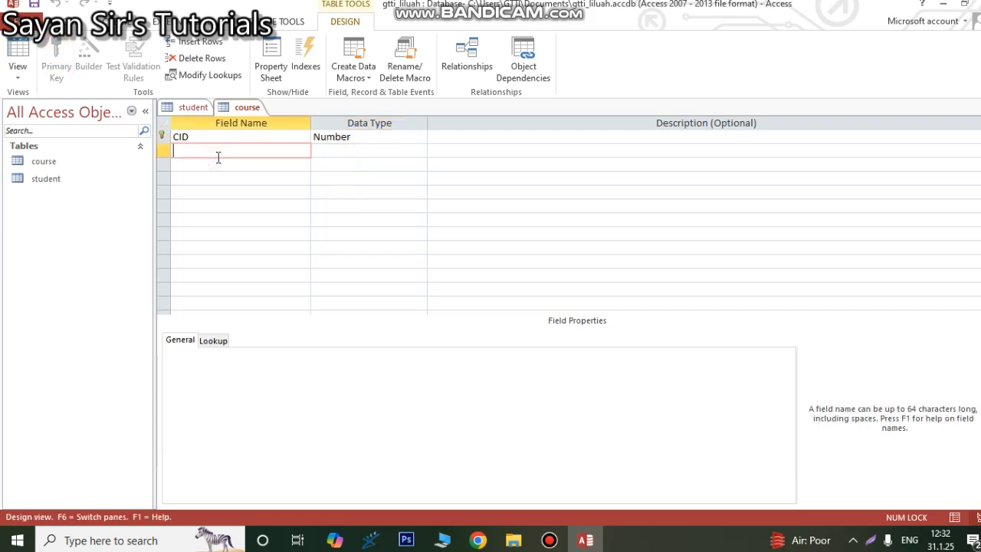
pyautogui.write('Course')
pyautogui.press('Tab')
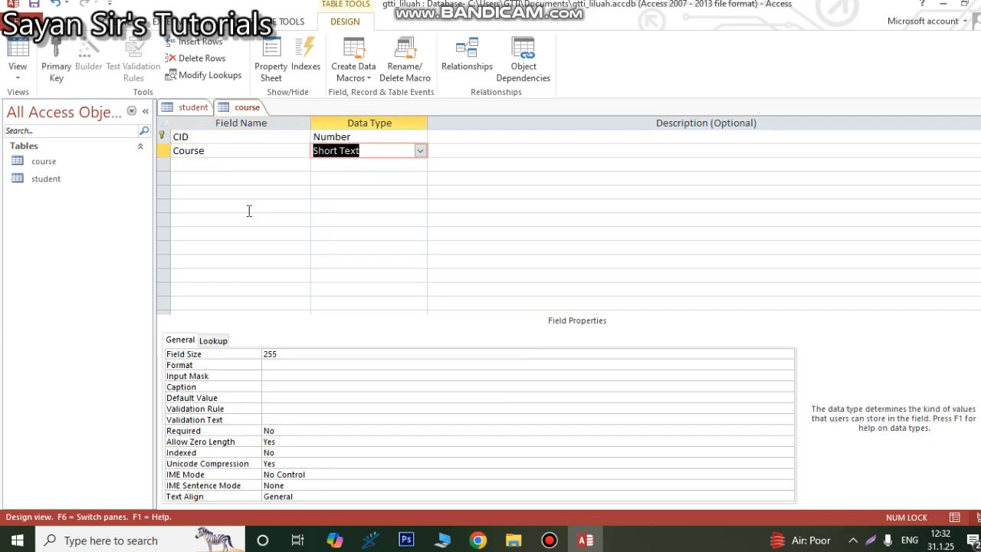
pyautogui.click(250, 166)
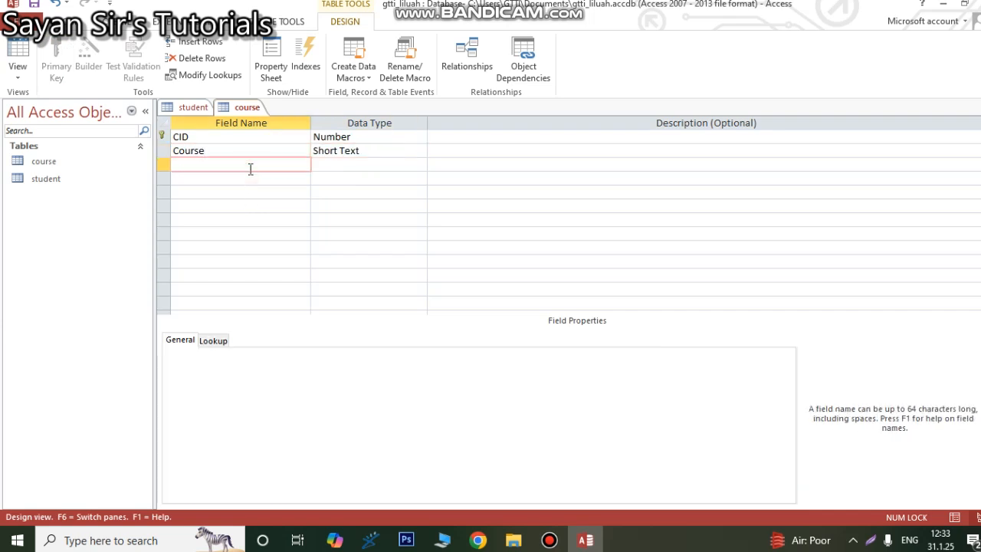
pyautogui.write('Price')
pyautogui.press('Tab')
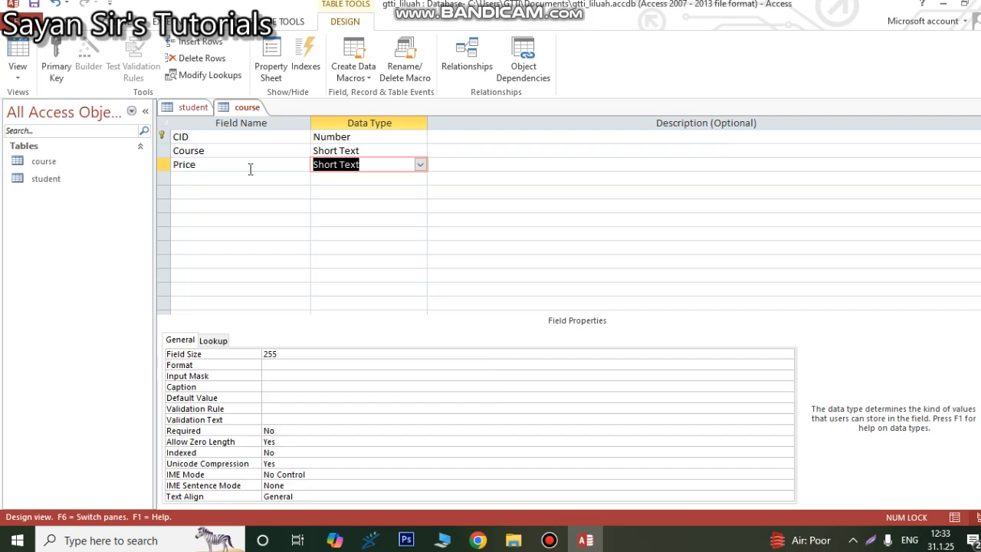
pyautogui.click(372, 220)
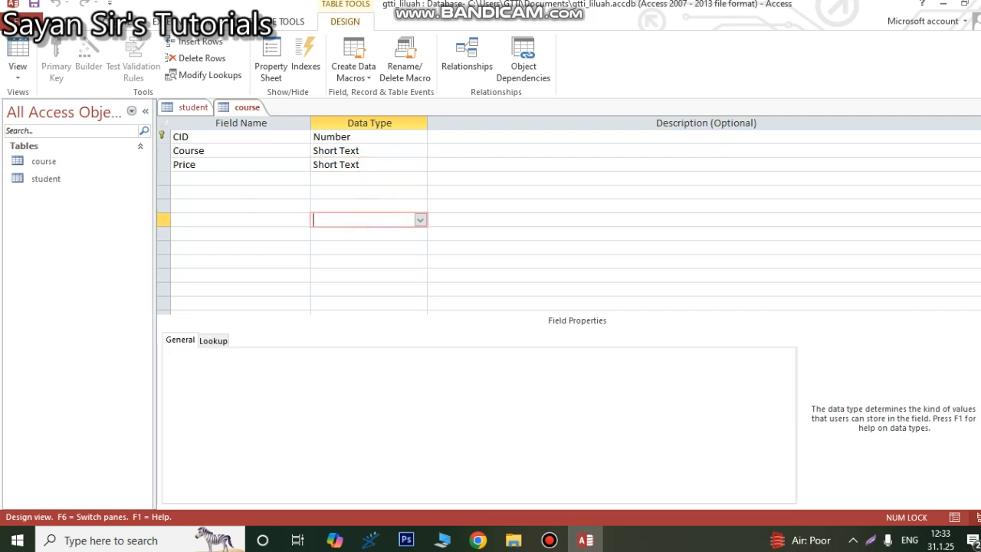
# Step: Show the course table in Datasheet View and enter the first record with CID 10, course Java and price Rs 5000
pyautogui.click(17, 73)
pyautogui.click(42, 96)
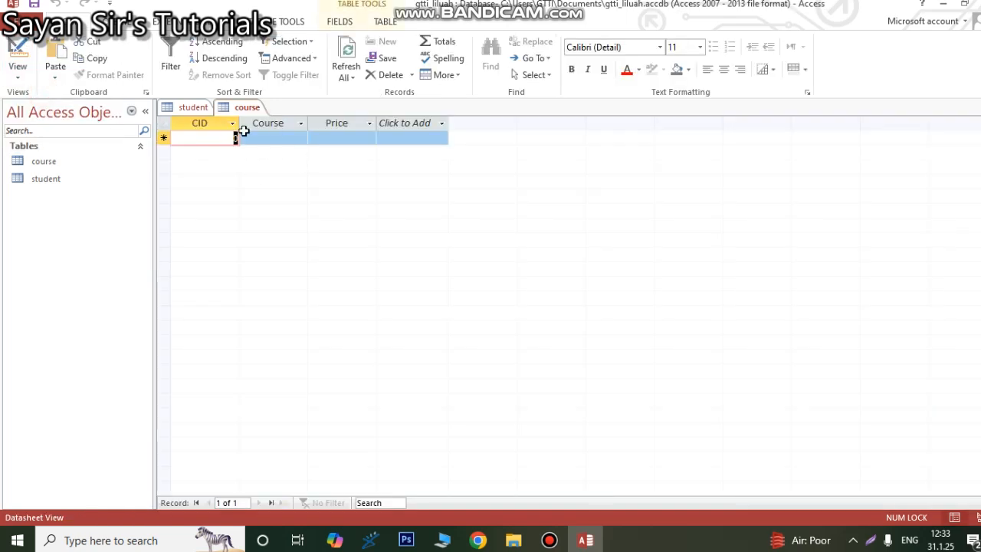
pyautogui.write('10')
pyautogui.press('Tab')
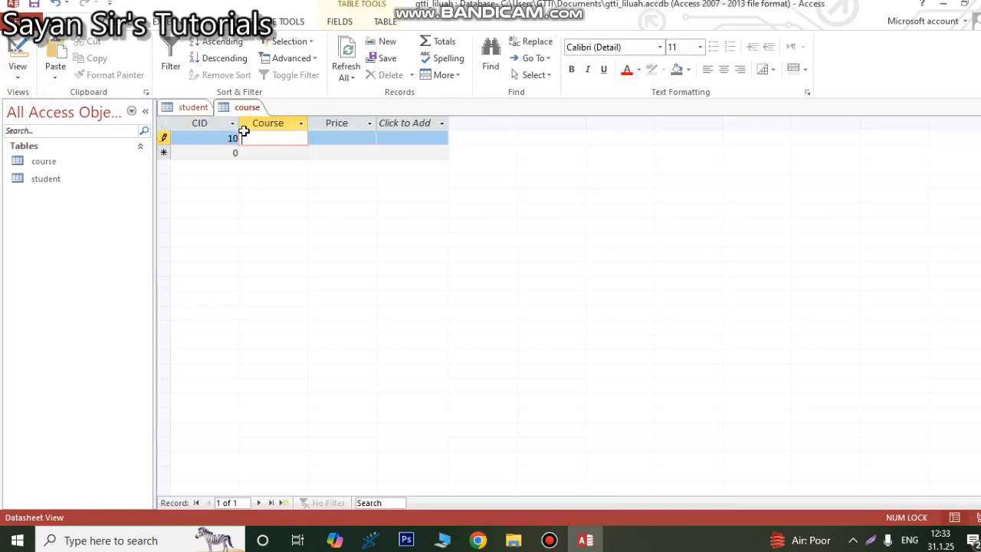
pyautogui.write('Java')
pyautogui.press('Tab')
pyautogui.write('Rs')
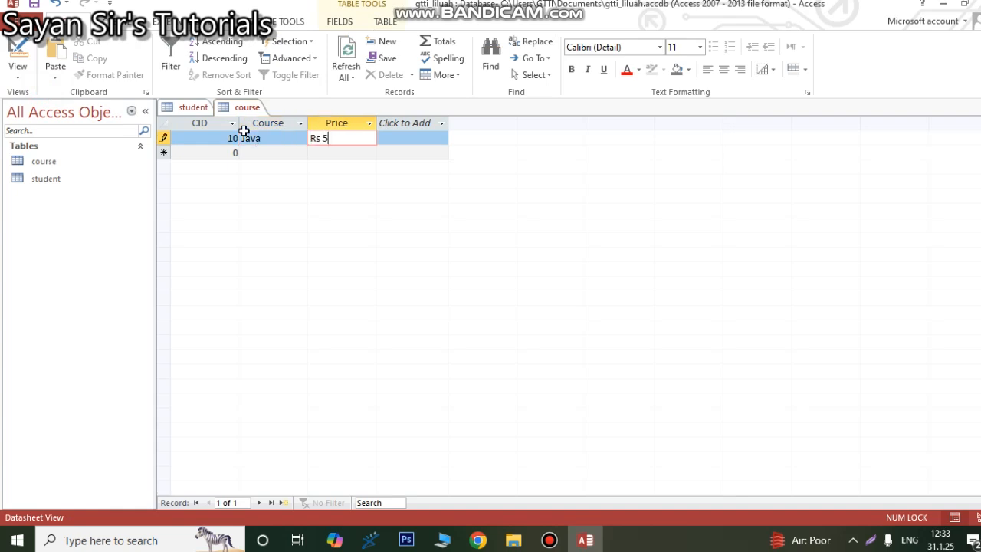
pyautogui.write(' 5000')
# Step: Add a second course record with CID 20, course Python and price Rs 8000
pyautogui.click(238, 153)
pyautogui.write('20')
pyautogui.press('Tab')
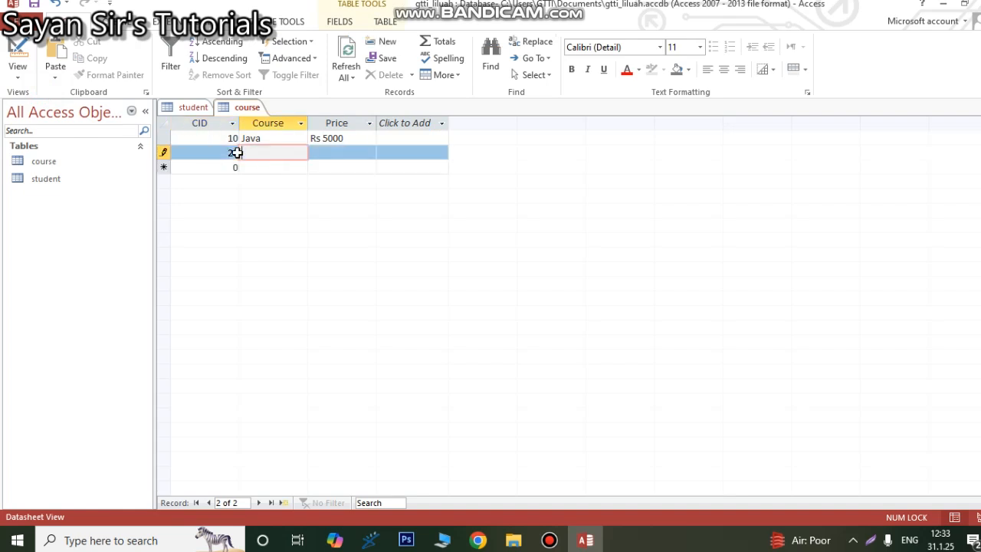
pyautogui.write('Python')
pyautogui.press('Tab')
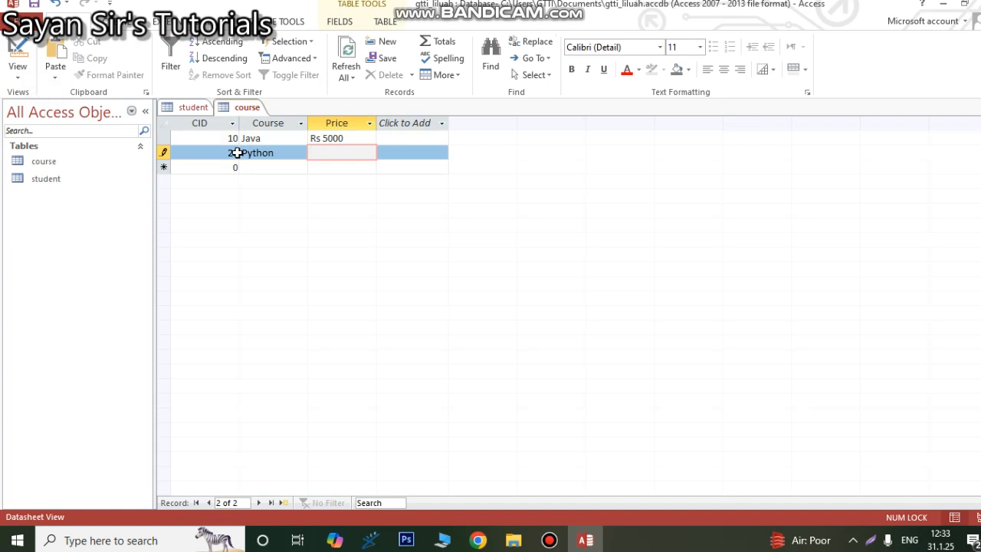
pyautogui.write('Rs 8000')
pyautogui.click(273, 167)
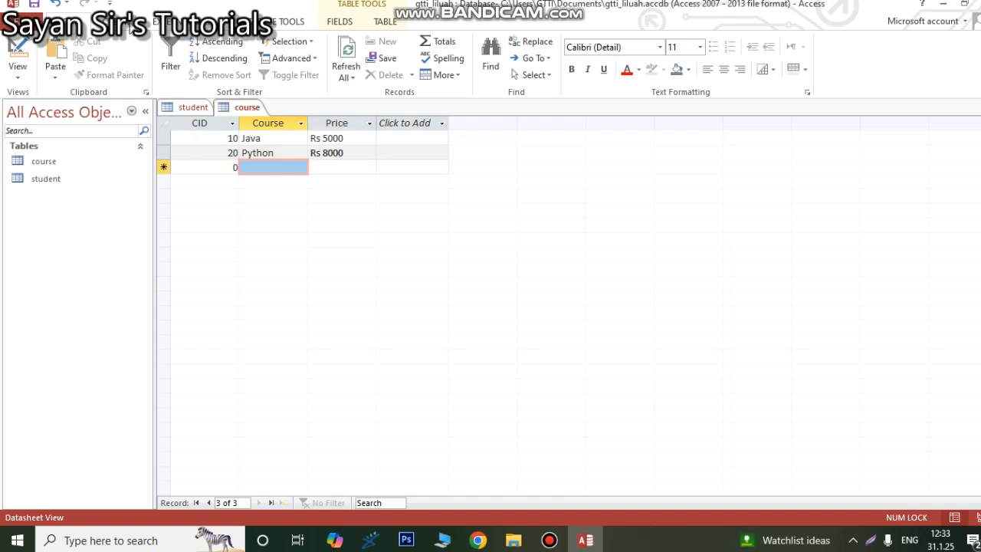
# Step: Add the course and student tables to the Relationships layout and move the course table to the right of the student table
pyautogui.click(277, 22)
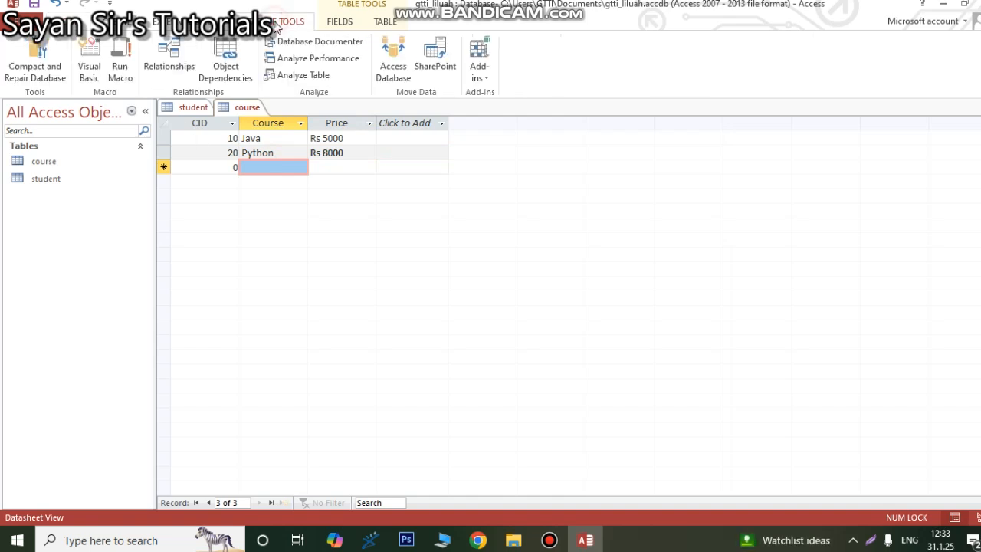
pyautogui.click(158, 73)
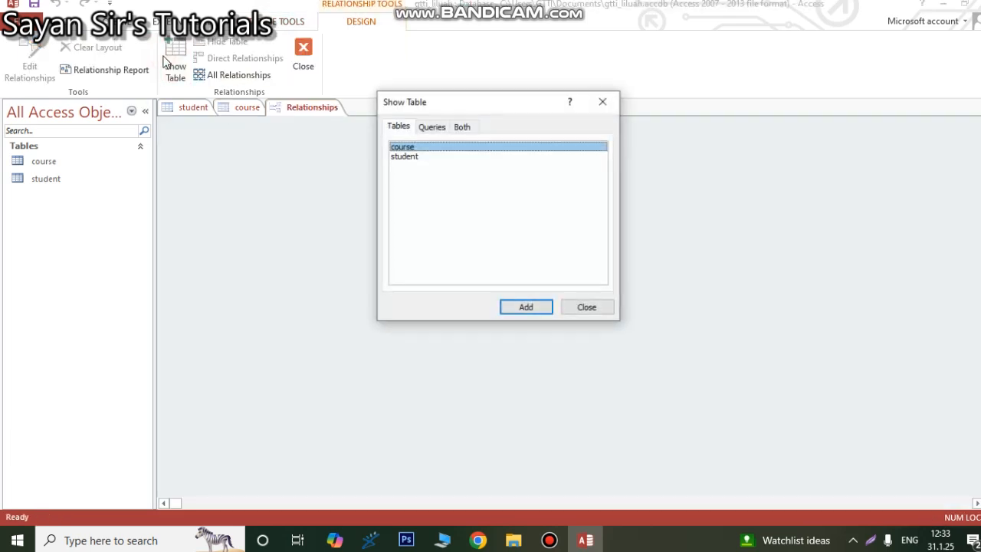
pyautogui.click(426, 158)
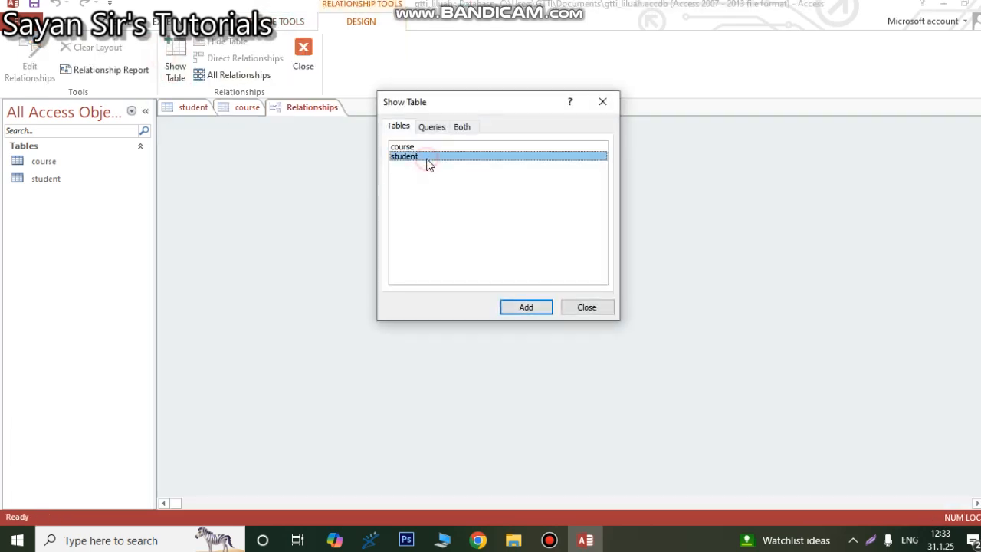
pyautogui.keyDown('shift'); pyautogui.click(411, 147); pyautogui.keyUp('shift')
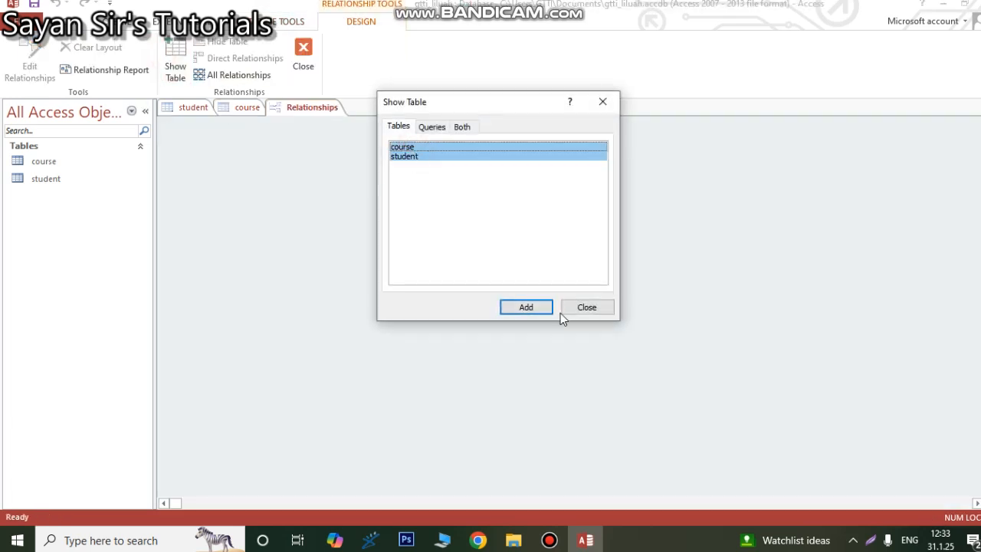
pyautogui.click(526, 307)
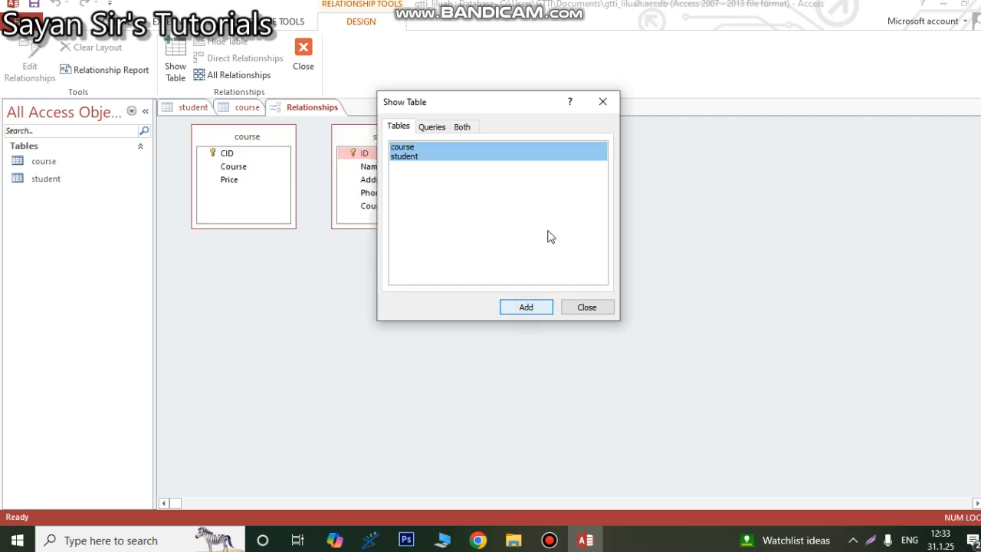
pyautogui.click(602, 101)
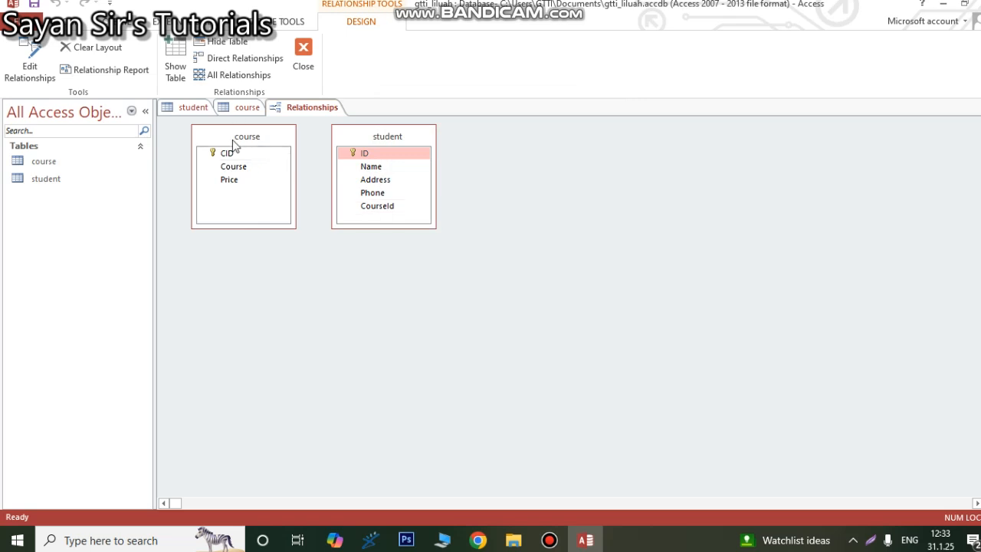
pyautogui.moveTo(237, 125); pyautogui.dragTo(506, 128)
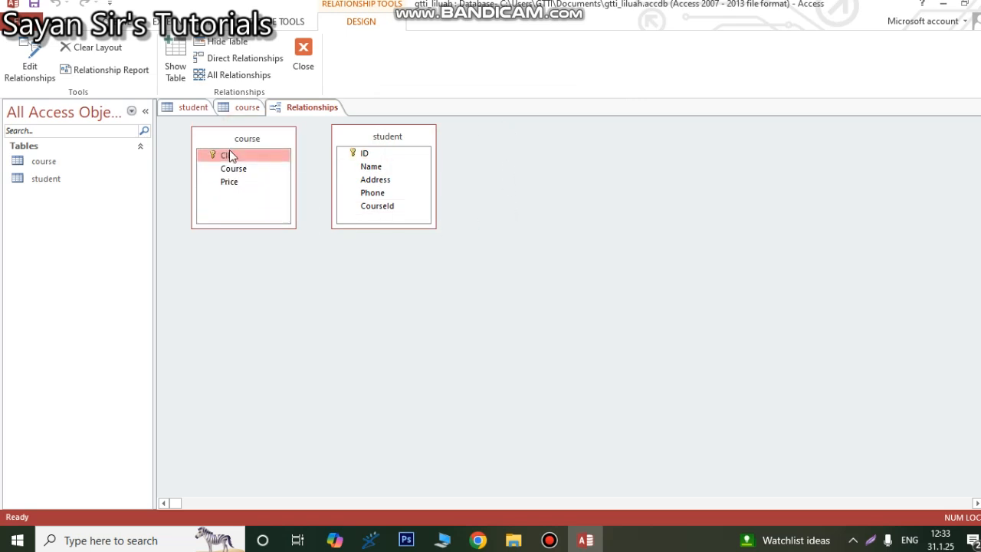
pyautogui.moveTo(241, 145); pyautogui.dragTo(556, 148)
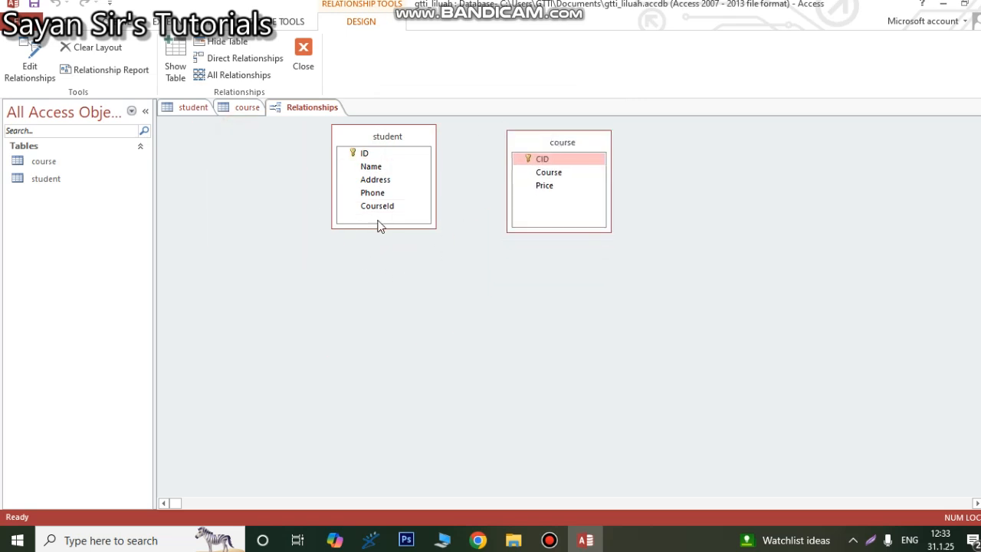
# Step: Create a relationship from the student table's CourseId field to the course table's CID field
pyautogui.moveTo(382, 205); pyautogui.dragTo(541, 158)
pyautogui.click(597, 146)
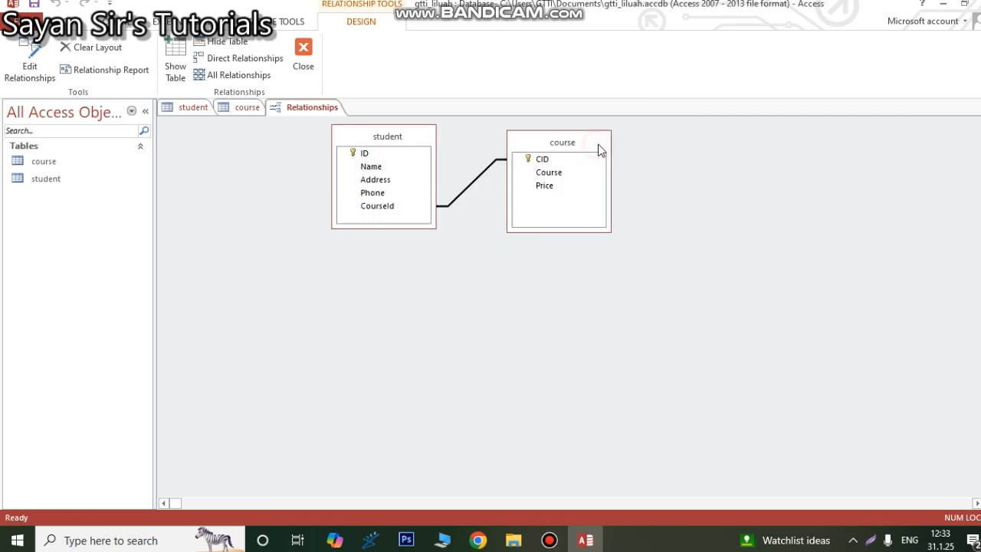
pyautogui.click(125, 23)
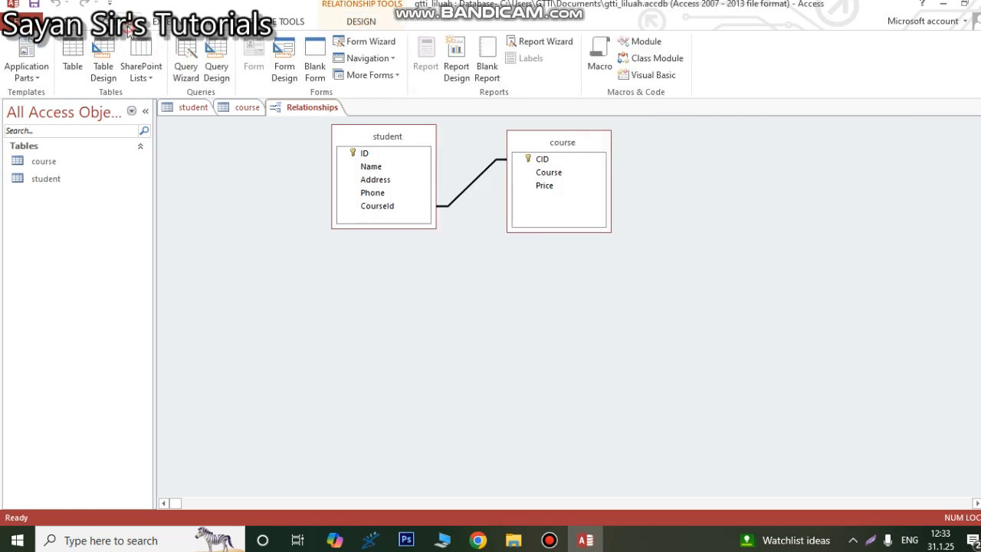
pyautogui.click(216, 70)
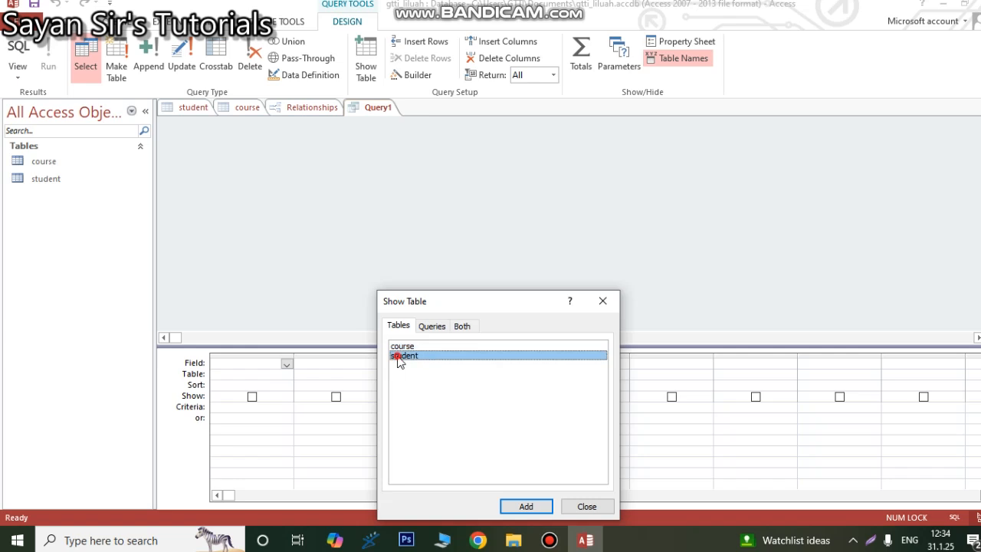
pyautogui.doubleClick(400, 357)
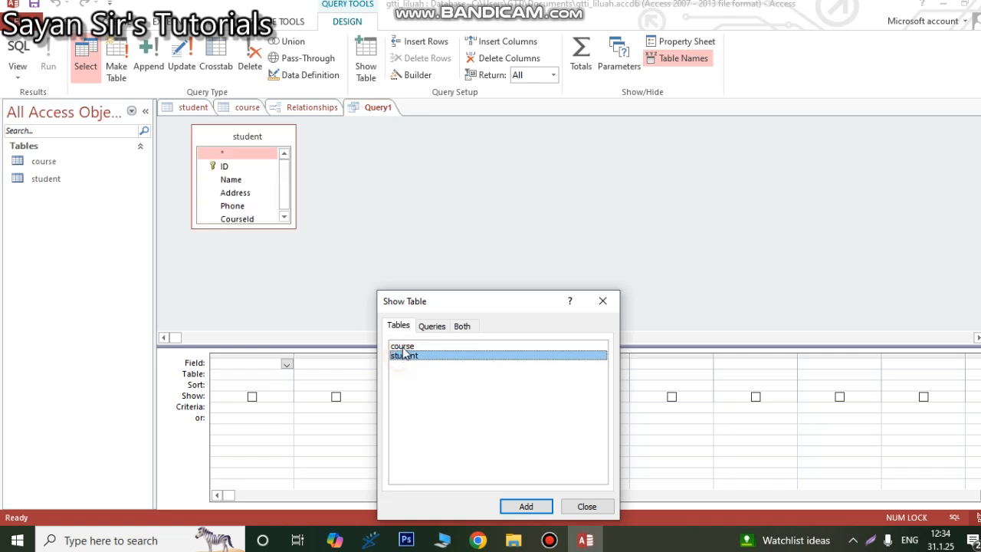
pyautogui.click(602, 300)
pyautogui.doubleClick(226, 182)
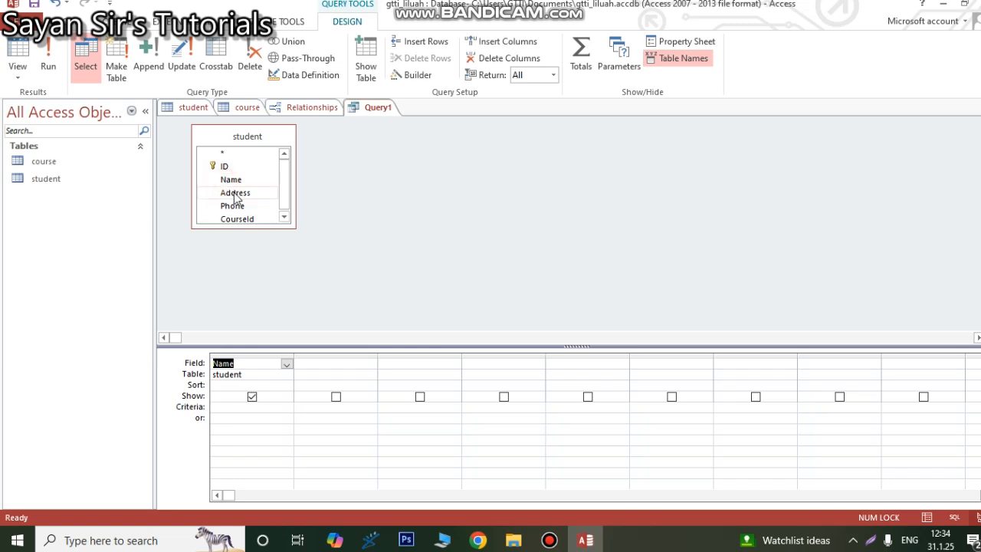
pyautogui.doubleClick(234, 192)
pyautogui.doubleClick(233, 206)
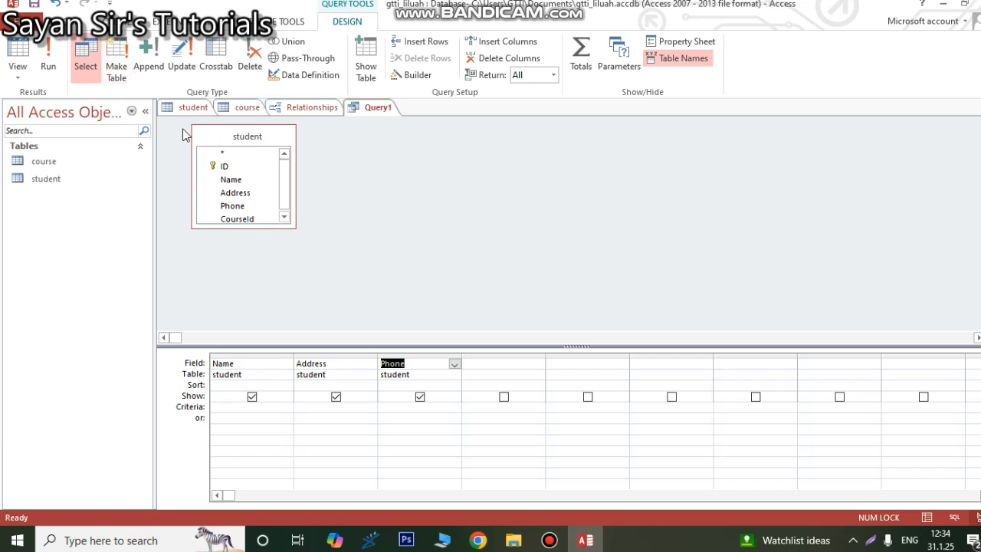
pyautogui.click(339, 153)
pyautogui.moveTo(275, 138); pyautogui.dragTo(529, 165)
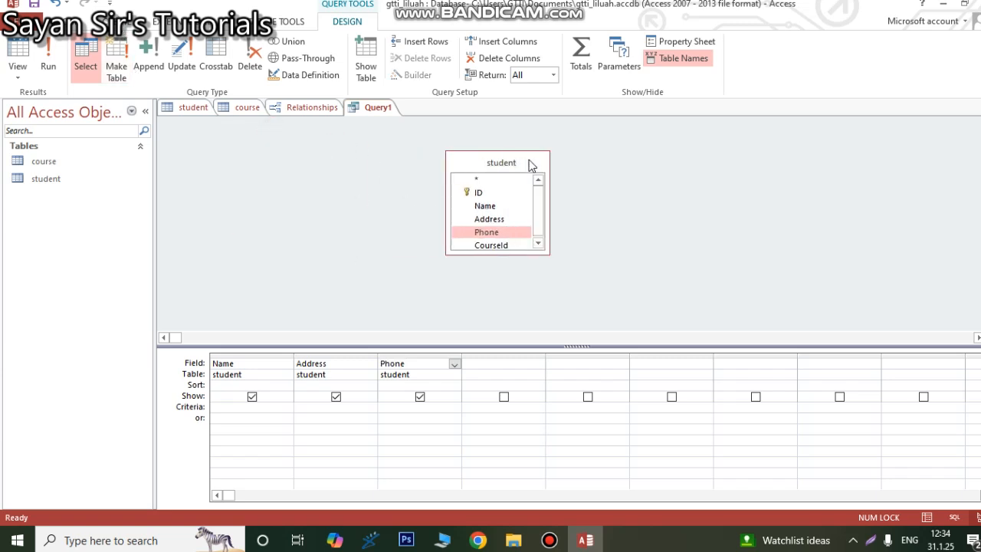
pyautogui.click(485, 362)
pyautogui.click(538, 365)
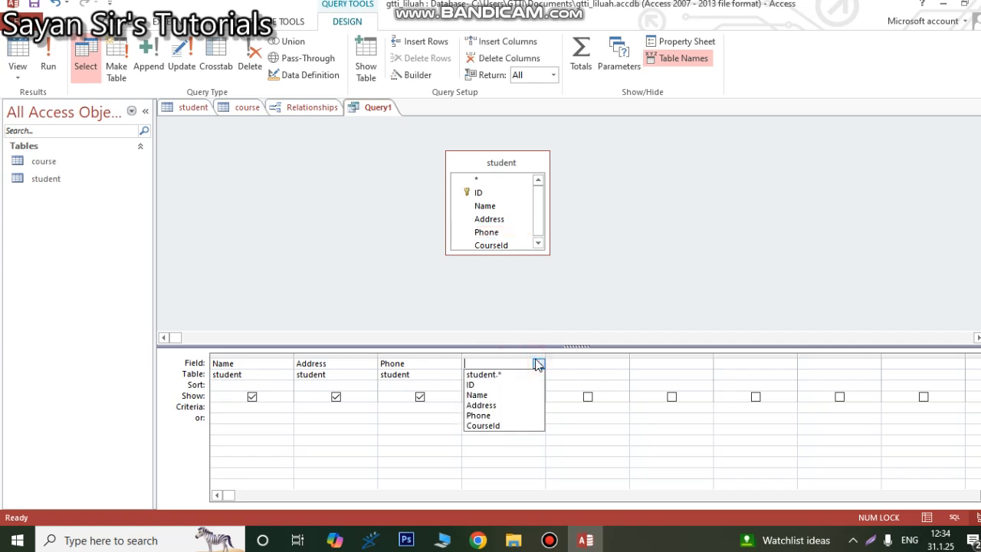
pyautogui.click(616, 373)
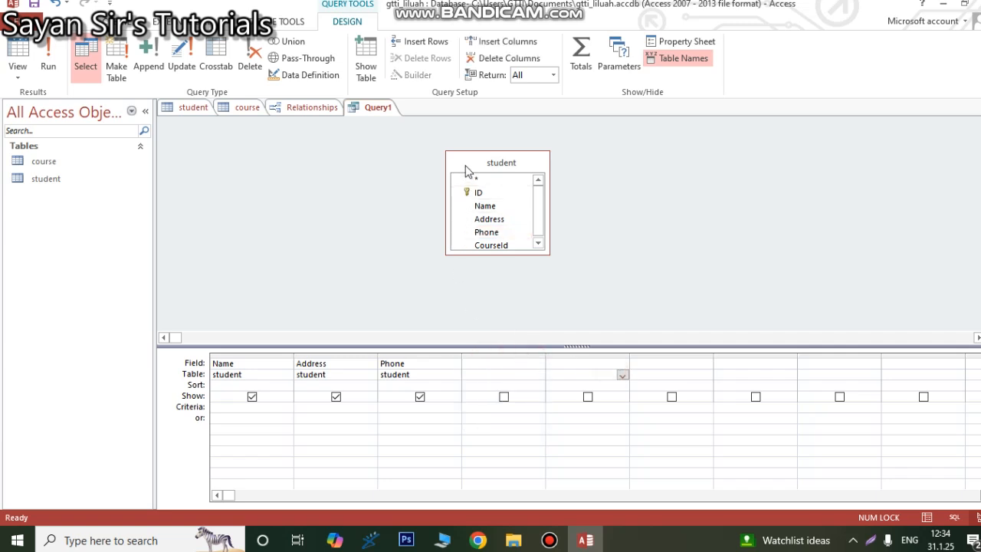
pyautogui.rightClick(341, 175)
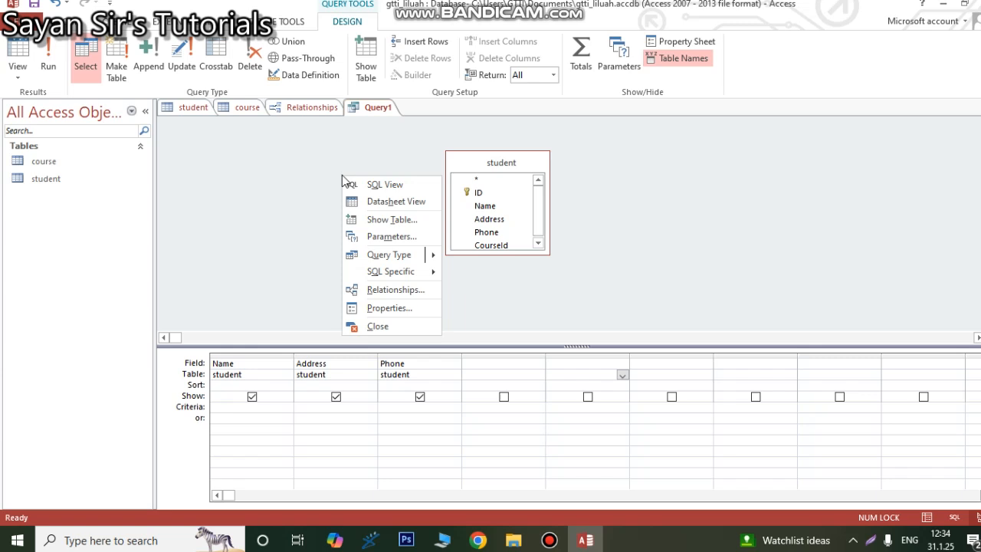
pyautogui.click(484, 161)
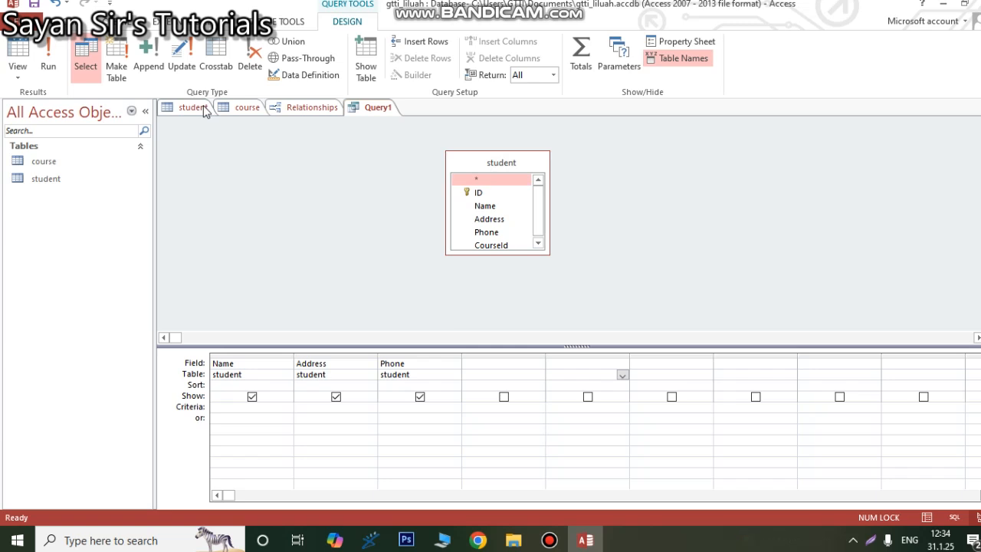
pyautogui.click(248, 108)
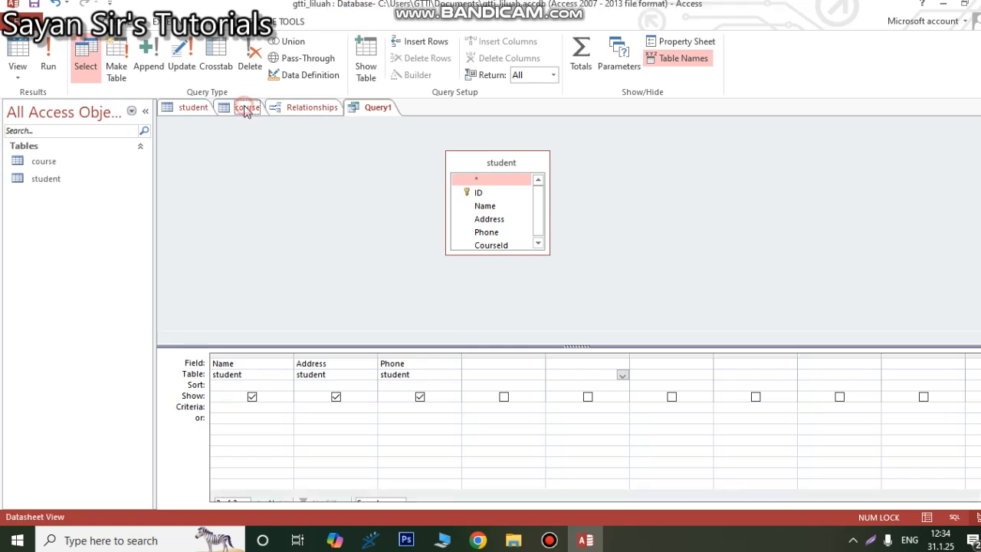
pyautogui.click(192, 108)
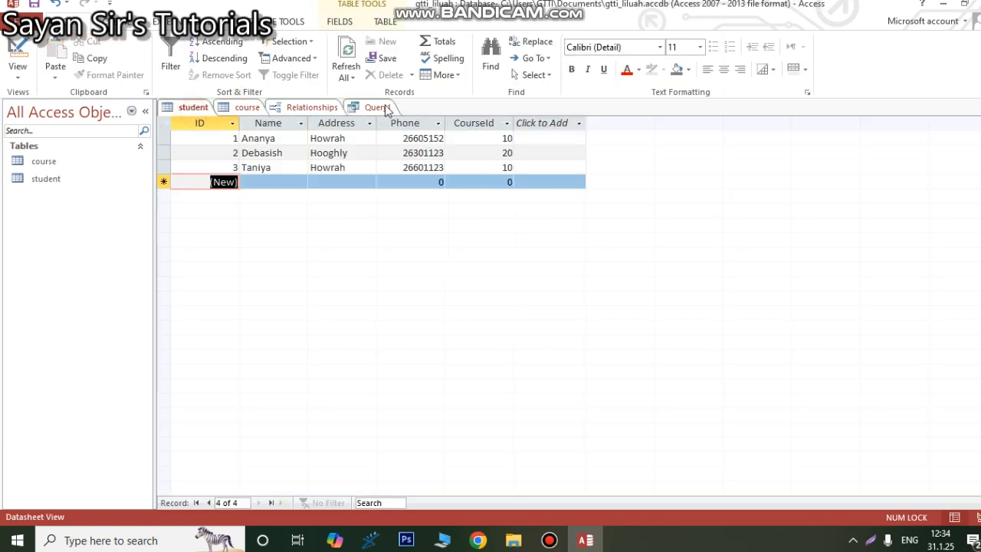
pyautogui.click(379, 108)
# Step: Close all open objects without saving the Relationships layout or the query, and reopen the course and student tables
pyautogui.rightClick(385, 109)
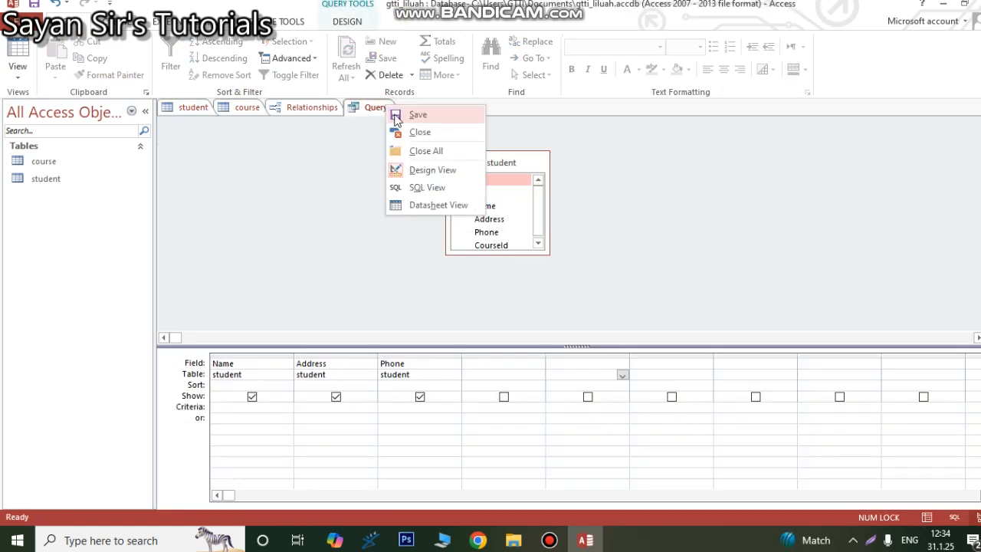
pyautogui.click(417, 149)
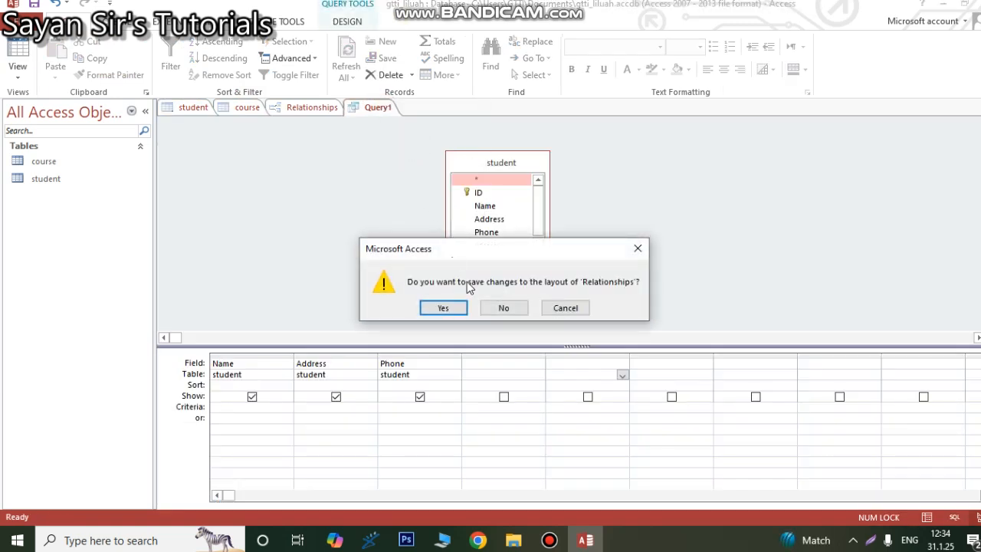
pyautogui.click(499, 302)
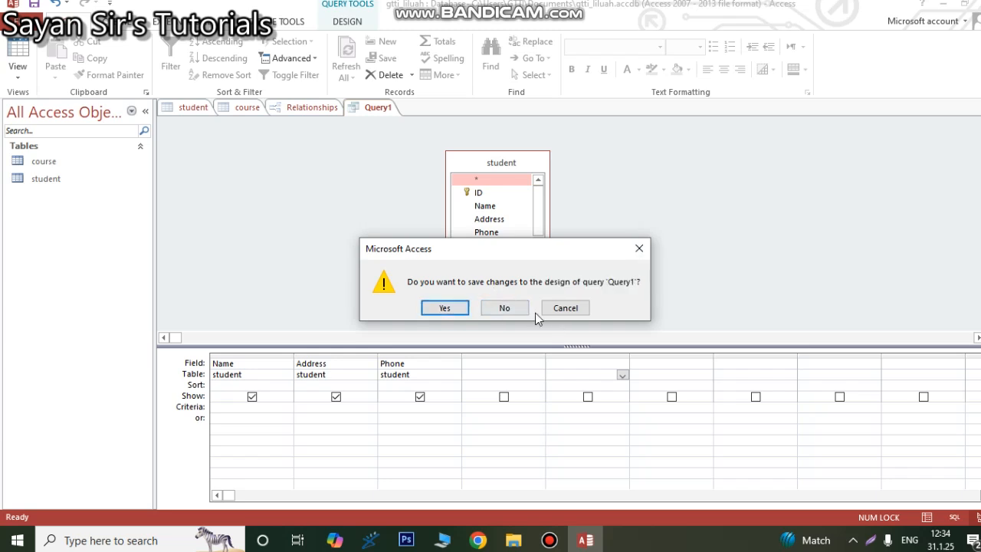
pyautogui.click(525, 305)
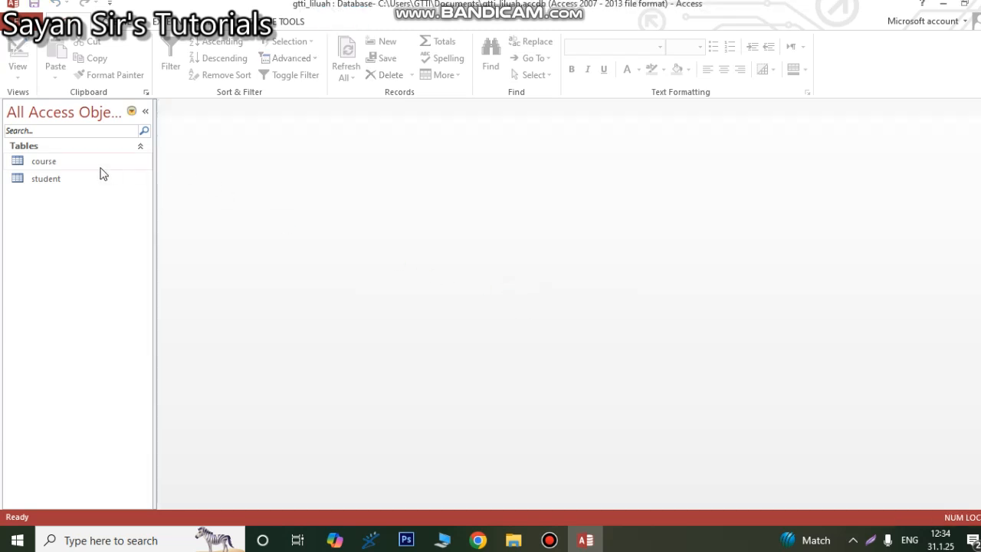
pyautogui.click(45, 164)
pyautogui.doubleClick(45, 167)
pyautogui.doubleClick(48, 181)
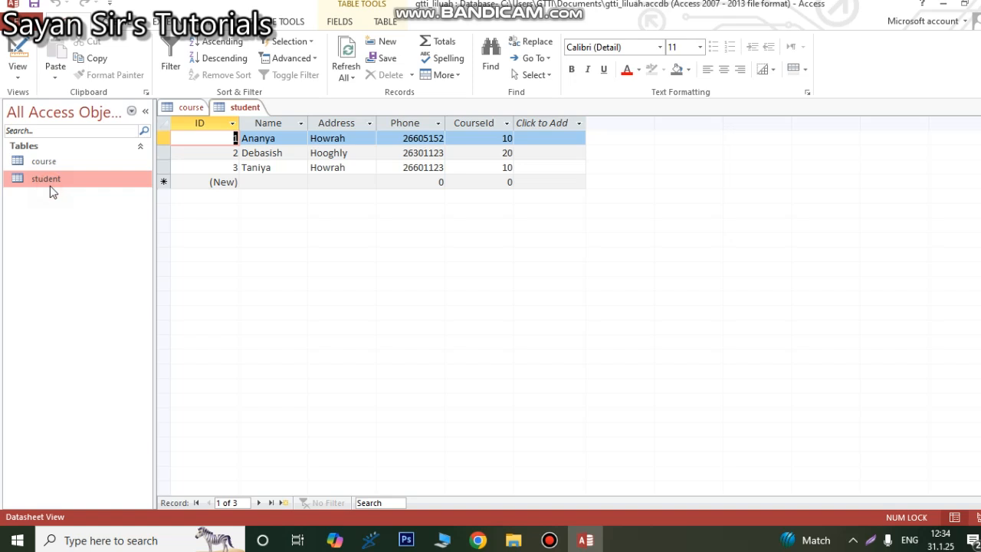
# Step: Create a new query in Design View containing both the course and student tables
pyautogui.click(86, 22)
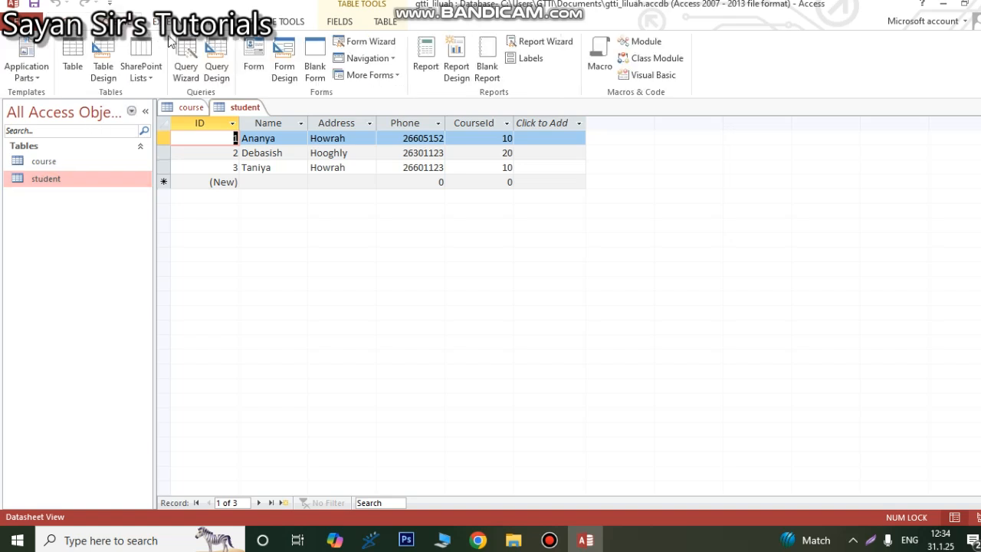
pyautogui.click(215, 59)
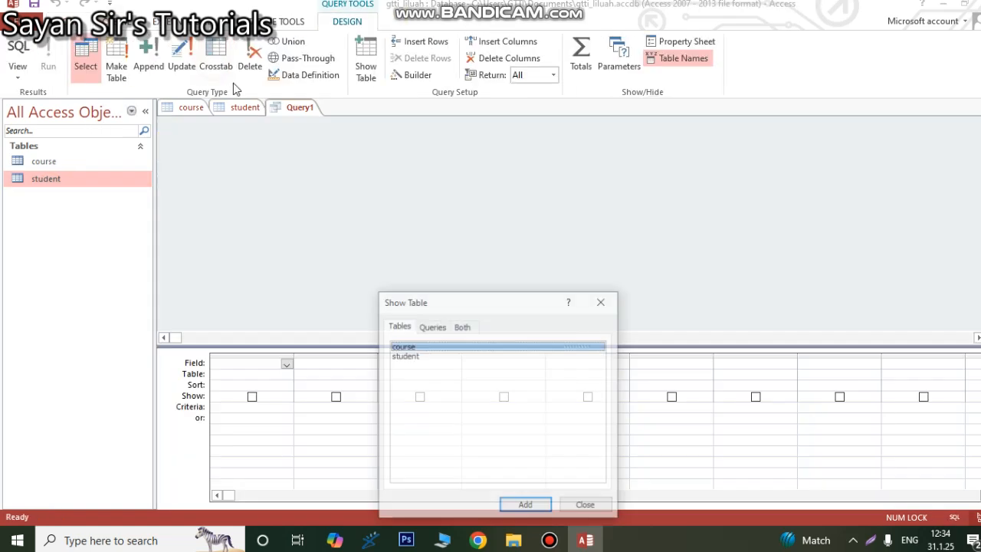
pyautogui.keyDown('shift'); pyautogui.click(406, 356); pyautogui.keyUp('shift')
pyautogui.click(533, 510)
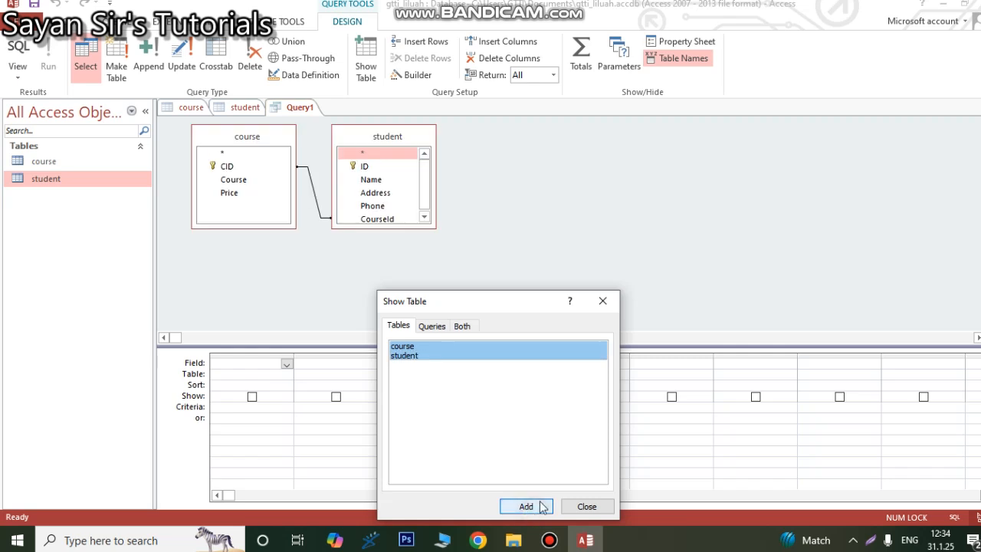
pyautogui.click(603, 301)
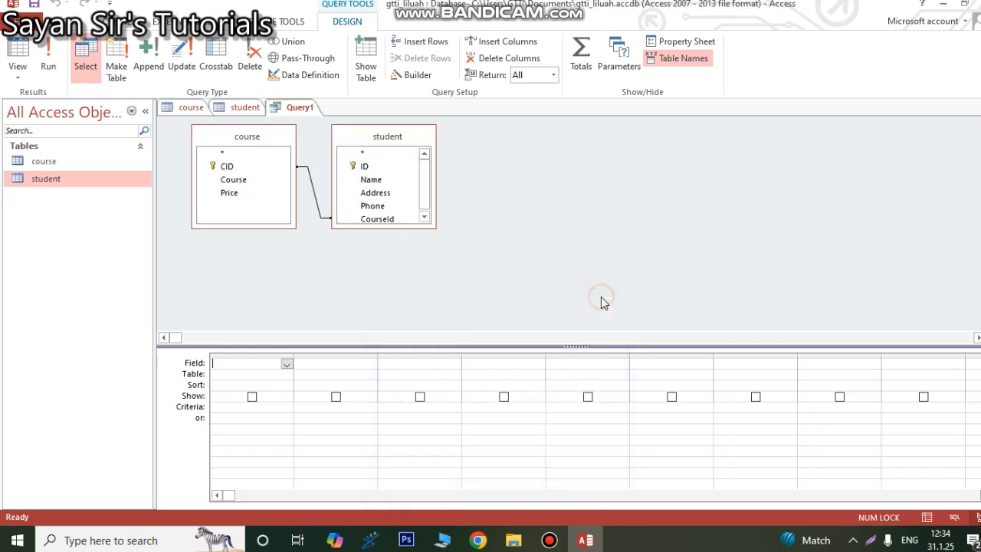
# Step: Add the student fields Name, Address and Phone and the course fields Course and Price to the query grid
pyautogui.click(365, 181)
pyautogui.doubleClick(365, 181)
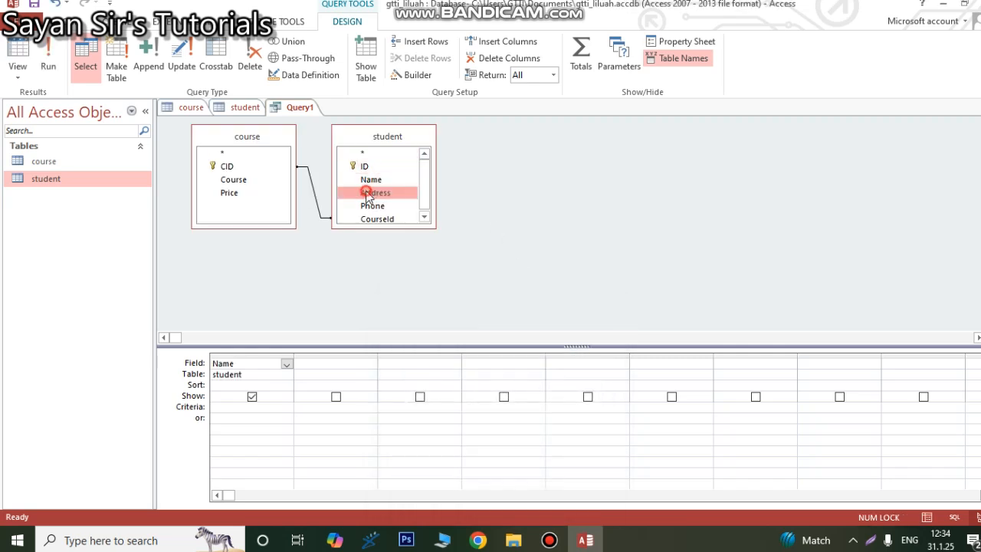
pyautogui.doubleClick(365, 192)
pyautogui.doubleClick(365, 205)
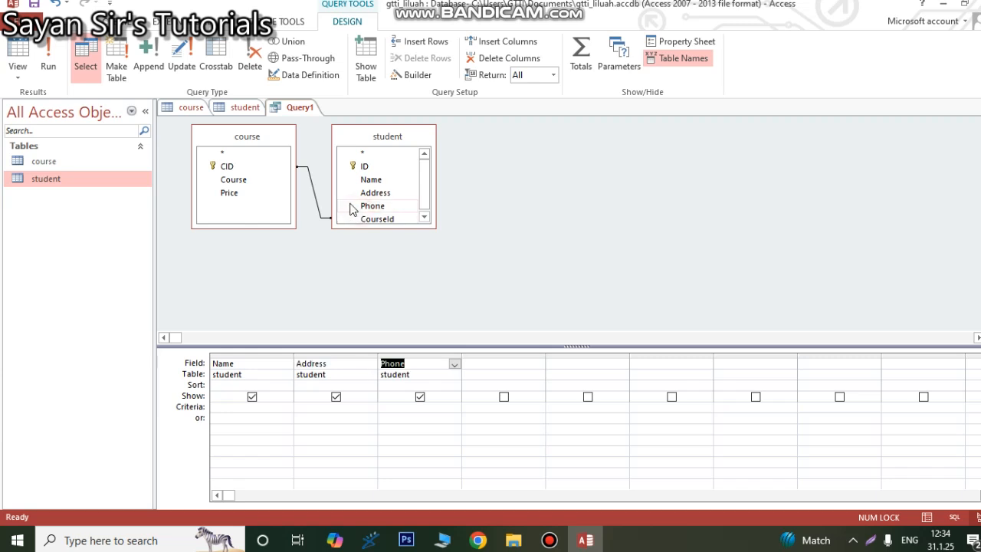
pyautogui.doubleClick(231, 180)
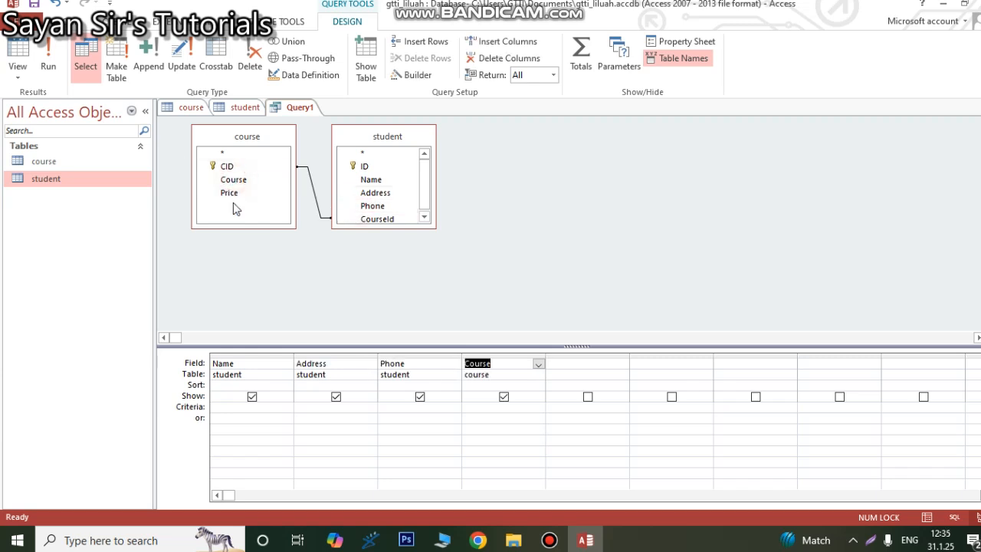
pyautogui.doubleClick(232, 194)
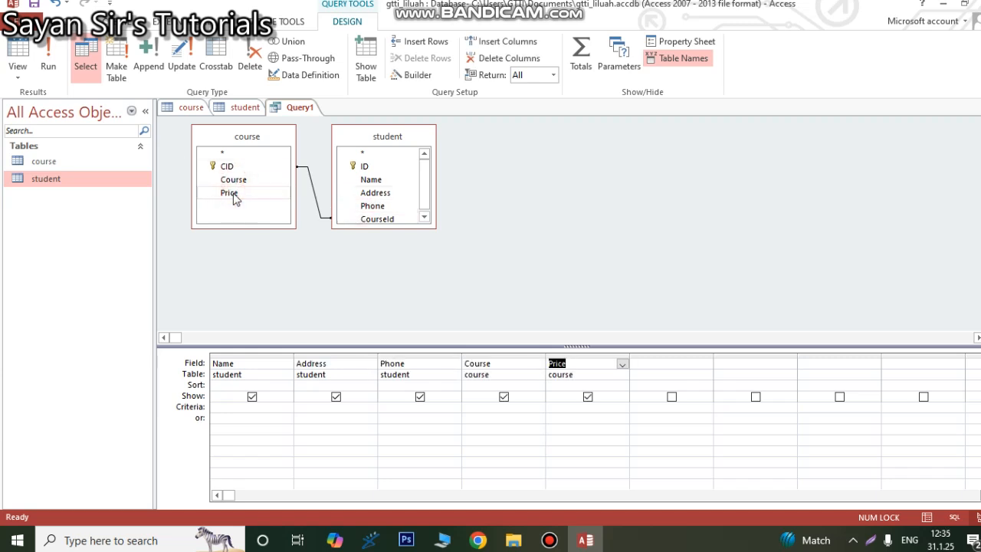
# Step: Change the query to a make-table query with the table name Newtable in the current database
pyautogui.click(119, 72)
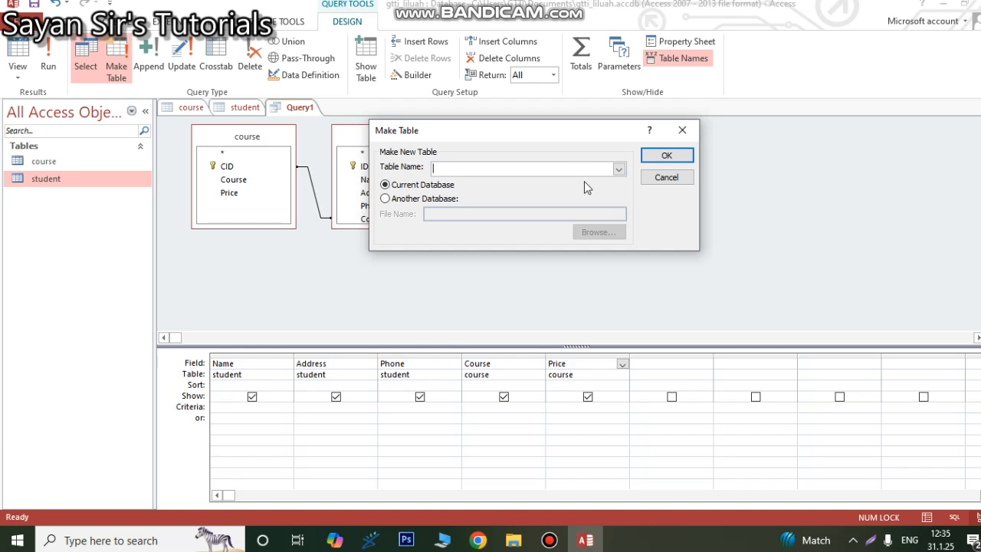
pyautogui.write('Newtable')
pyautogui.click(666, 157)
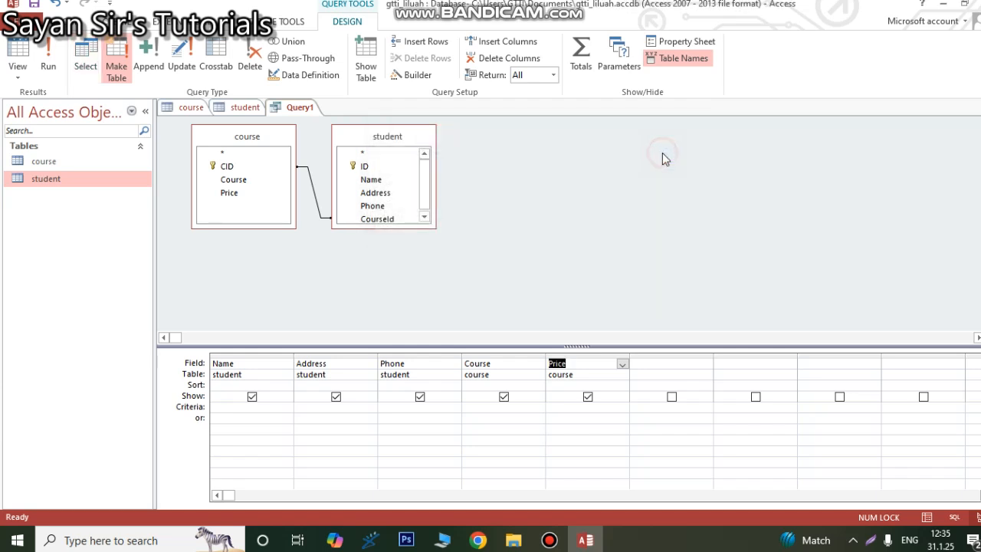
# Step: Run the make-table query, accept pasting the rows into a new table, and open Newtable
pyautogui.click(49, 67)
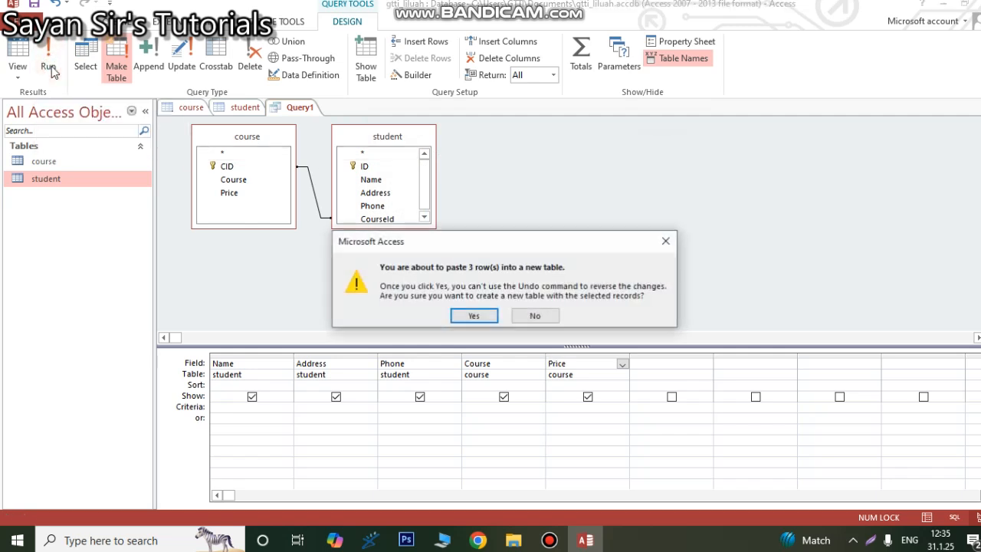
pyautogui.click(474, 315)
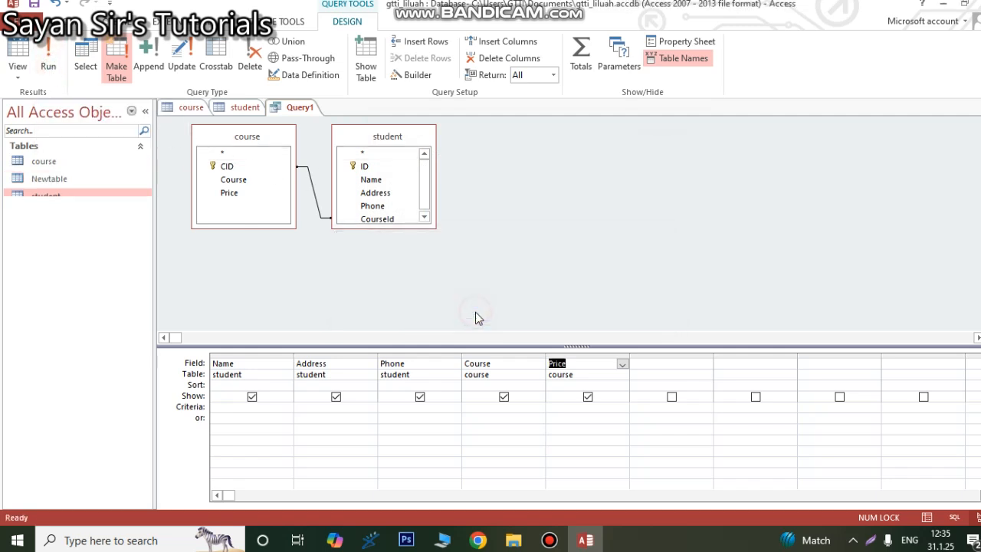
pyautogui.click(59, 185)
pyautogui.doubleClick(59, 185)
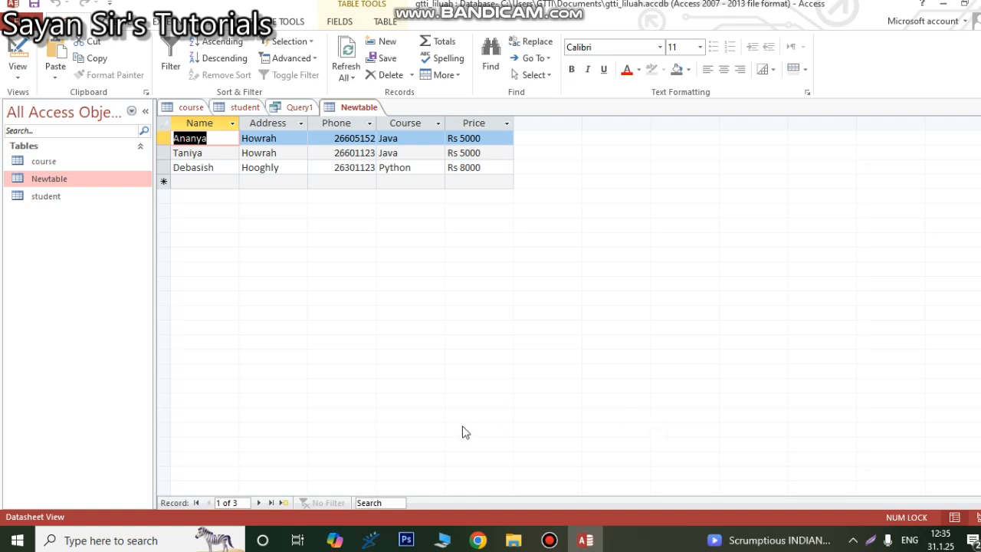
# Step: Open the course table in Design View and add a field named Tax below Price
pyautogui.doubleClick(68, 163)
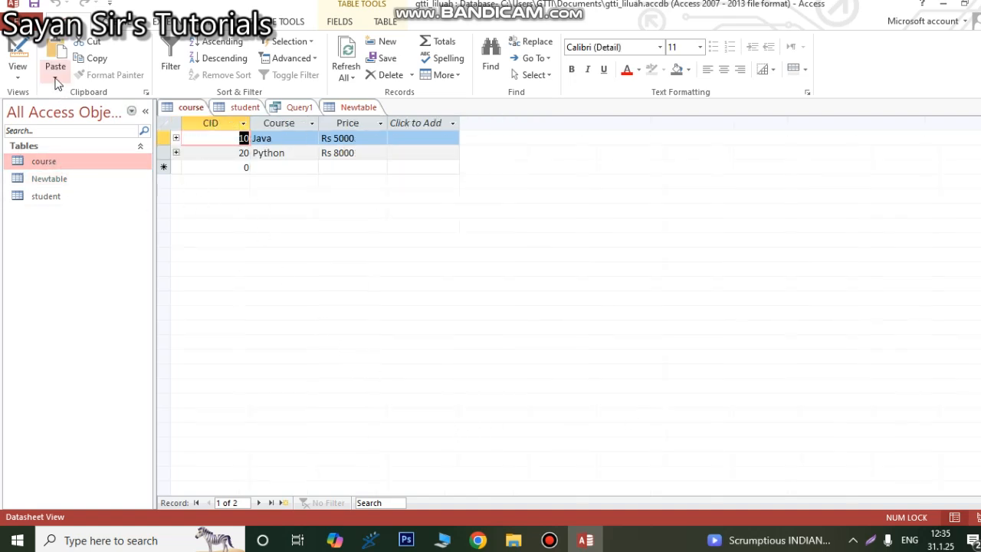
pyautogui.click(18, 71)
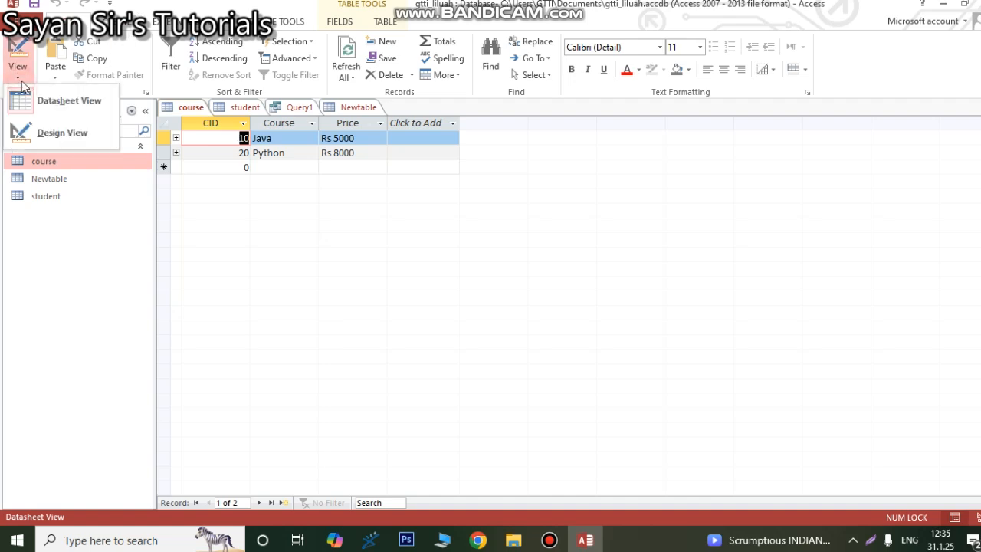
pyautogui.click(63, 133)
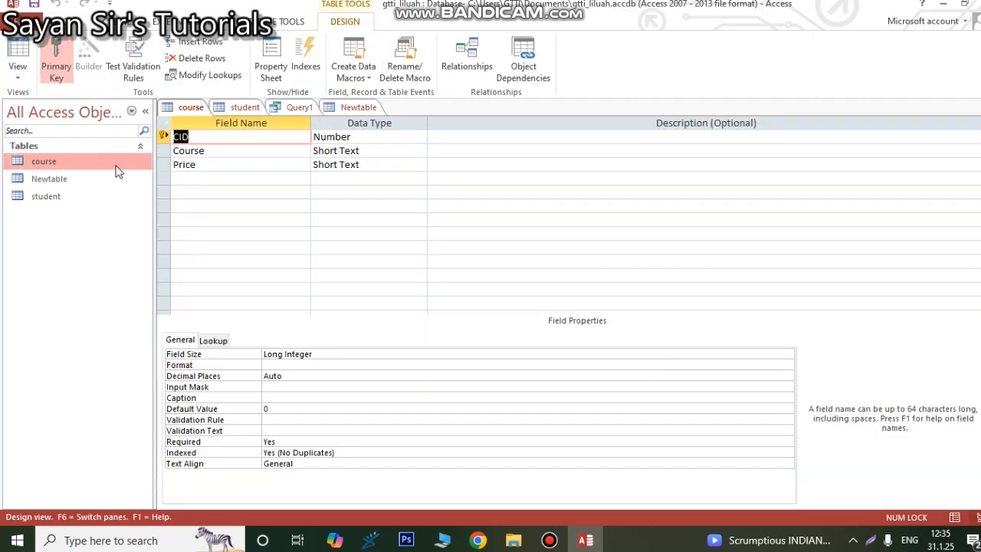
pyautogui.click(201, 177)
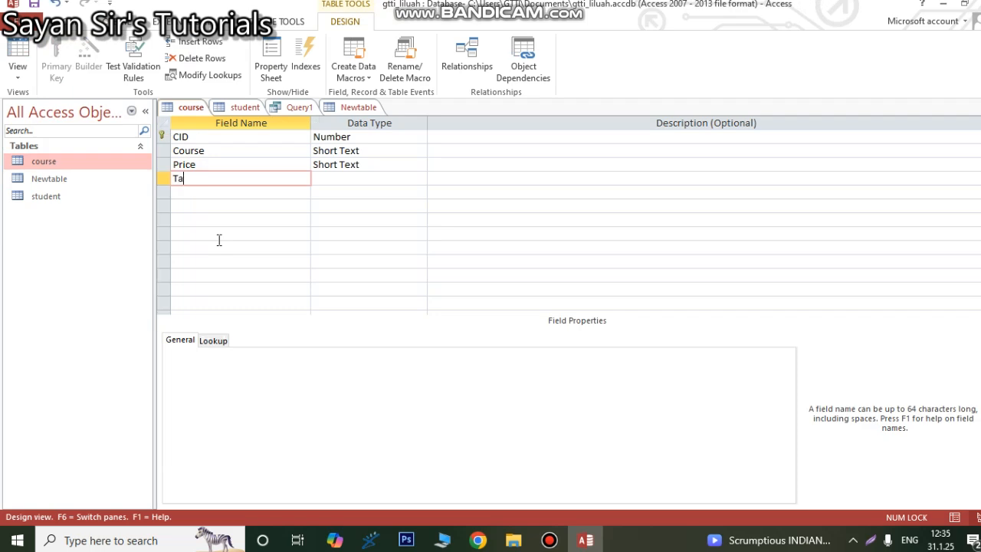
pyautogui.write('Tax')
pyautogui.press('Tab')
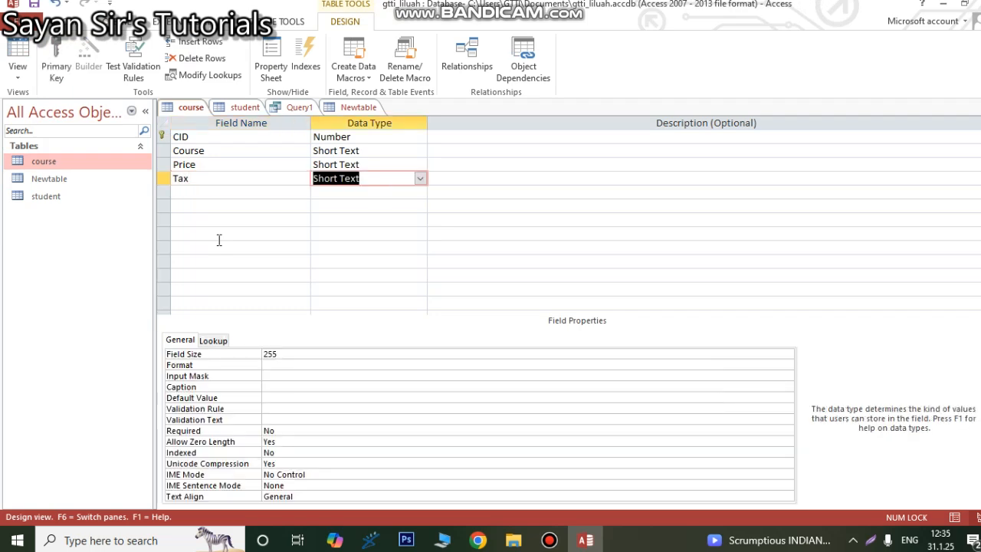
# Step: Set the data type of both the Price and Tax fields to Number
pyautogui.click(365, 164)
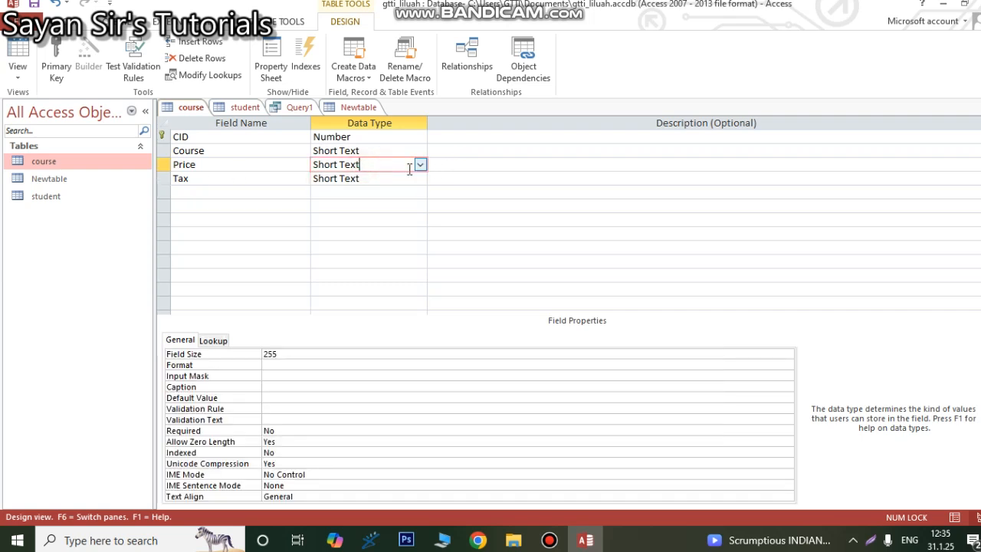
pyautogui.click(420, 165)
pyautogui.click(350, 205)
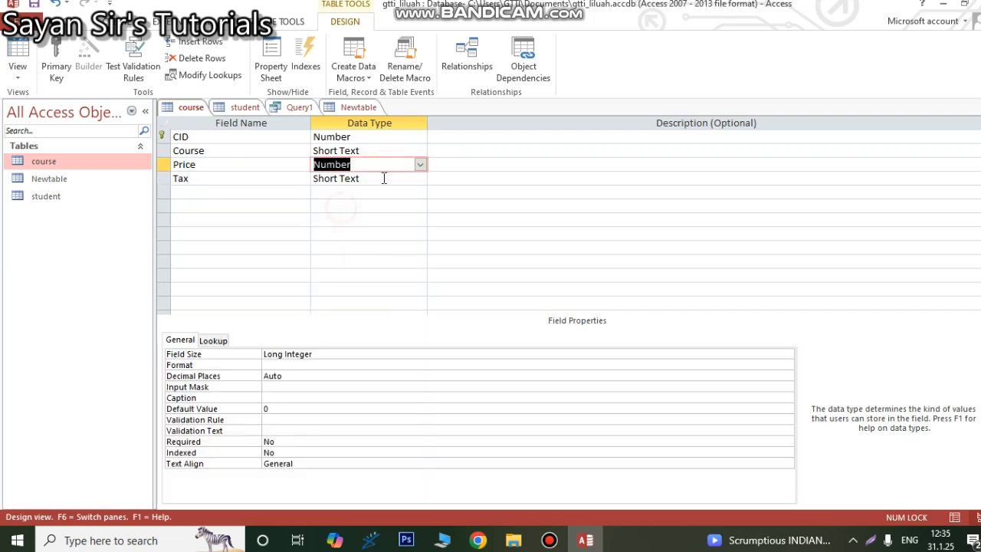
pyautogui.click(383, 177)
pyautogui.click(420, 178)
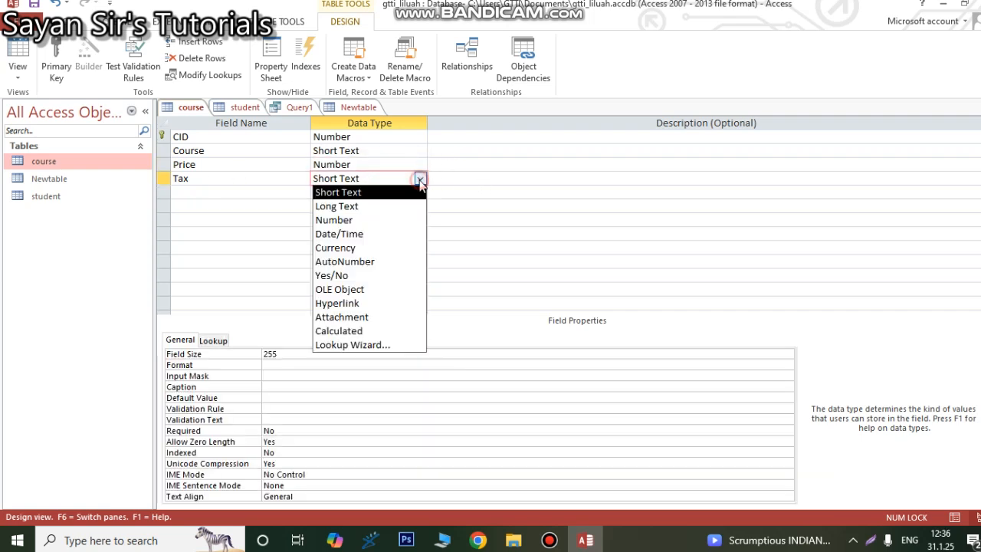
pyautogui.click(353, 217)
# Step: Save the course table design, accept the possible data loss, and reopen the table's datasheet
pyautogui.click(203, 191)
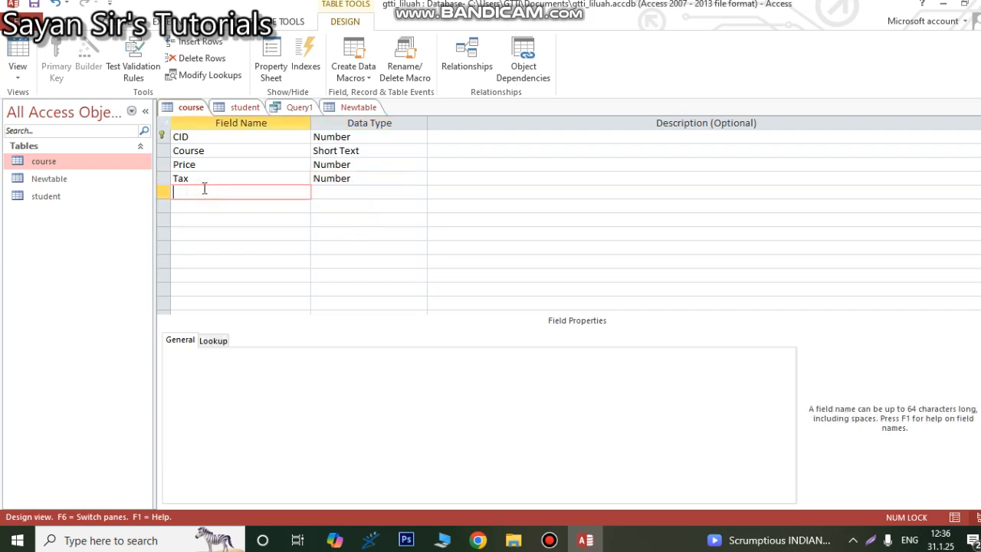
pyautogui.hotkey('ctrl', 's')
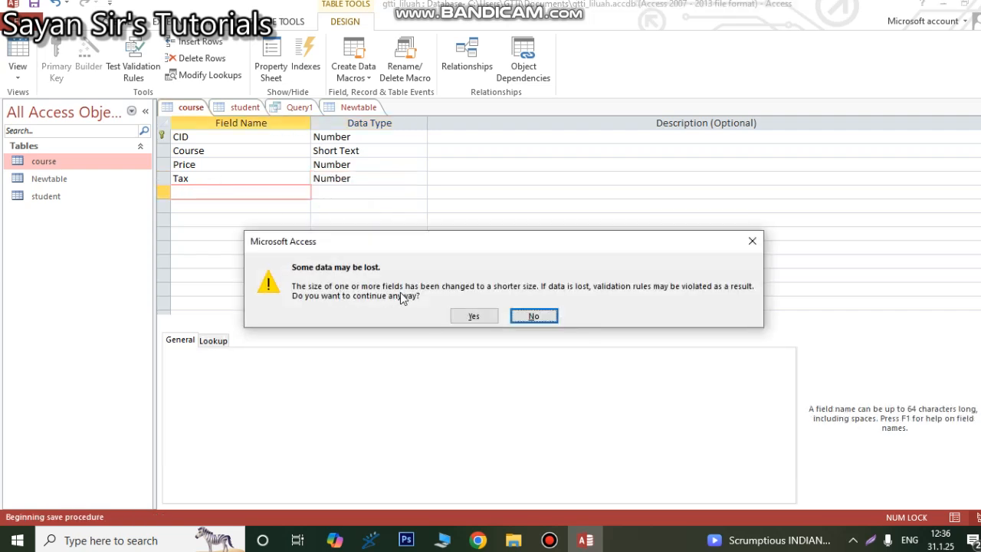
pyautogui.click(470, 317)
pyautogui.click(470, 315)
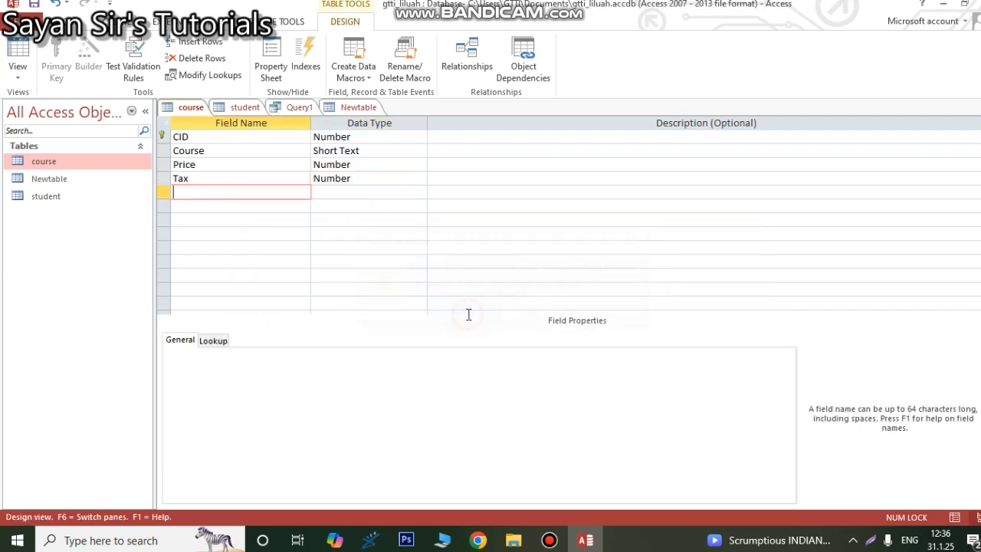
pyautogui.doubleClick(49, 164)
# Step: Enter price 5000 and tax 50 for Java, and price 8000 and tax 80 for Python
pyautogui.click(330, 137)
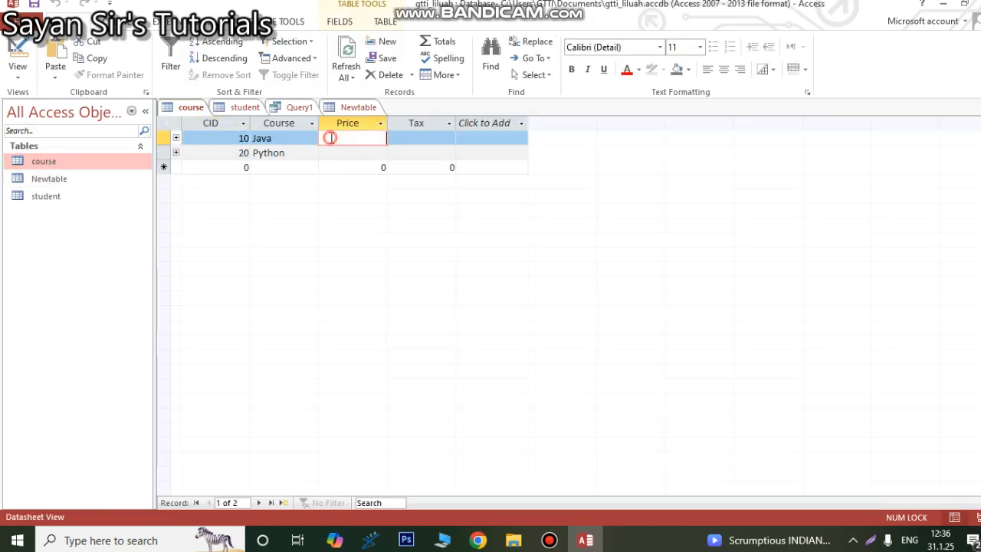
pyautogui.write('5000')
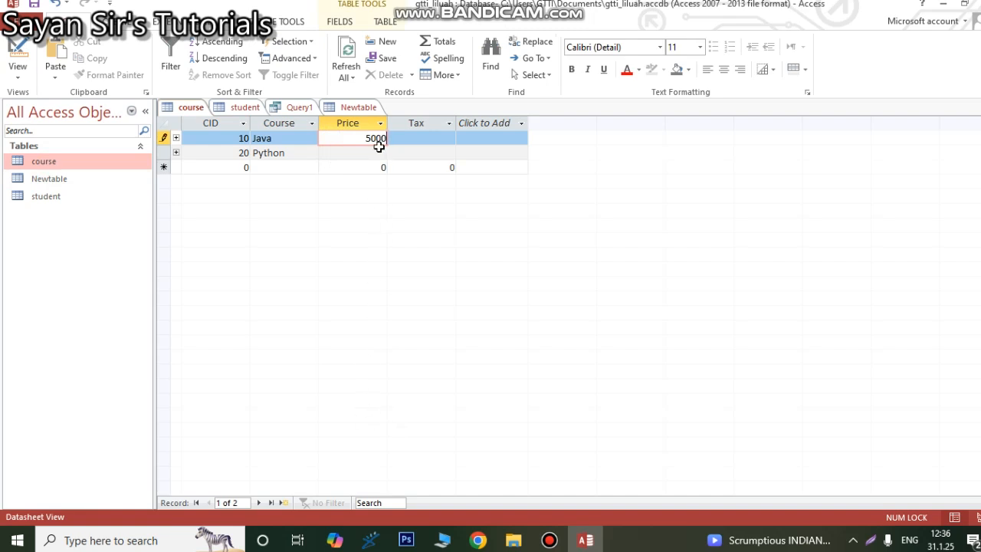
pyautogui.click(371, 161)
pyautogui.click(379, 155)
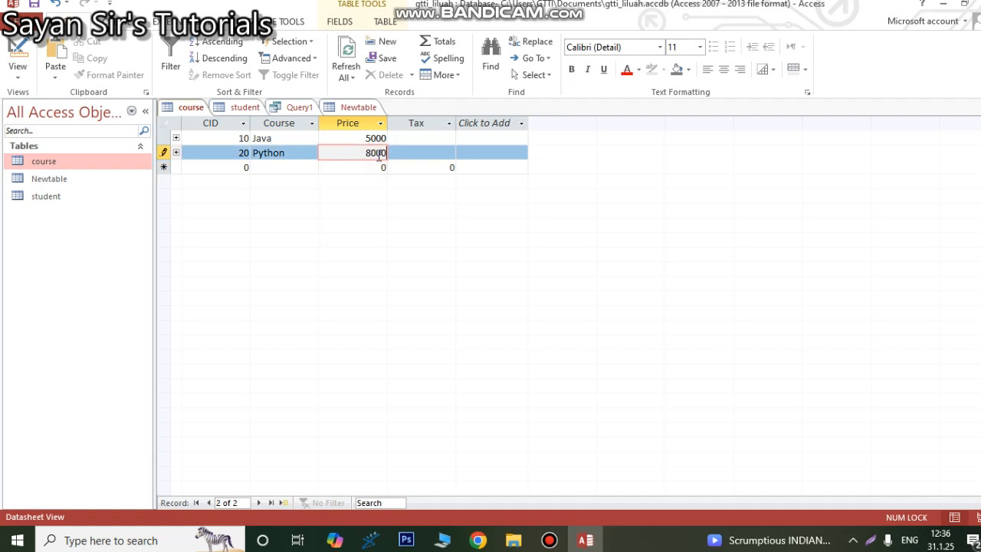
pyautogui.click(419, 136)
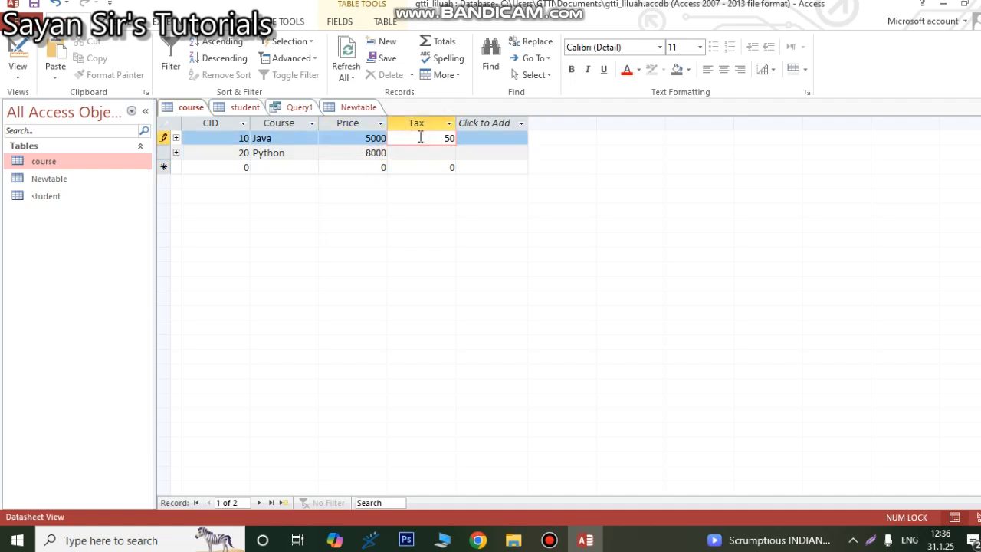
pyautogui.click(438, 152)
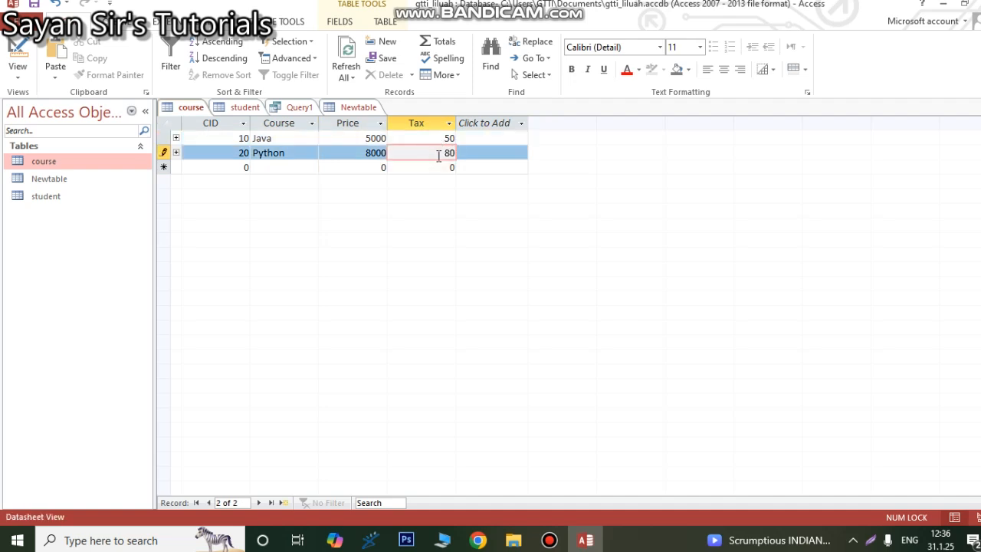
pyautogui.write('80')
pyautogui.click(505, 152)
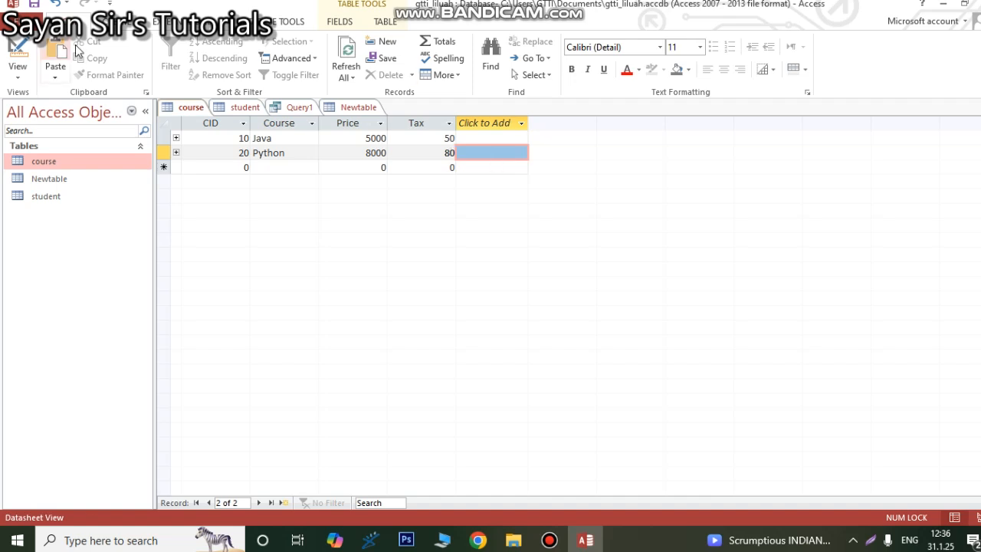
# Step: Create a new query in Design View from the course table with the fields Course, Price and Tax
pyautogui.click(121, 26)
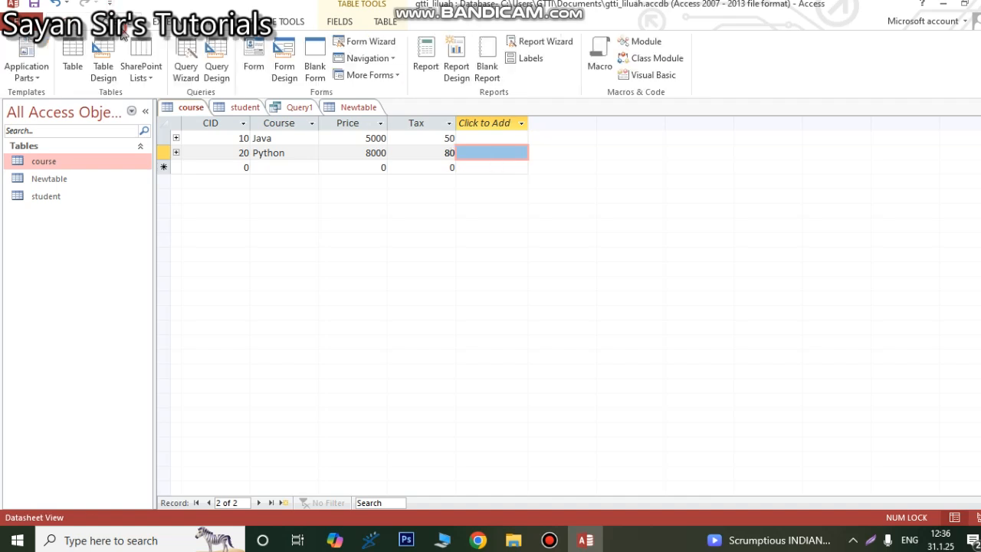
pyautogui.click(215, 68)
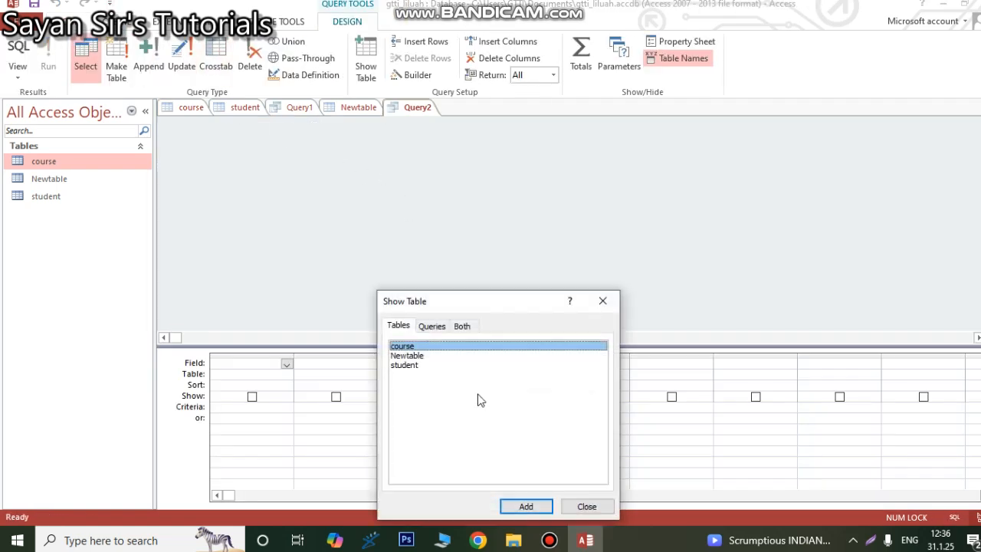
pyautogui.doubleClick(414, 346)
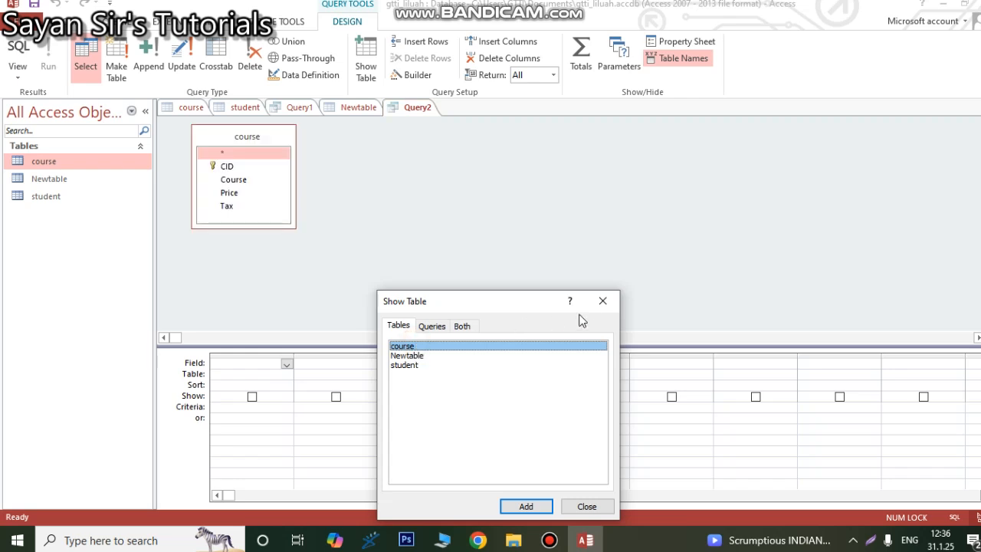
pyautogui.click(602, 300)
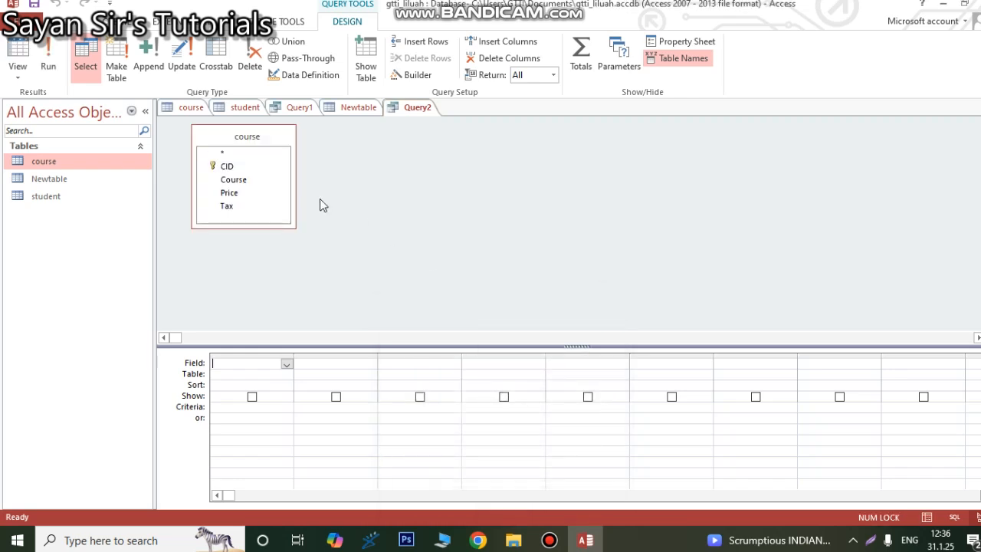
pyautogui.doubleClick(234, 179)
pyautogui.doubleClick(229, 193)
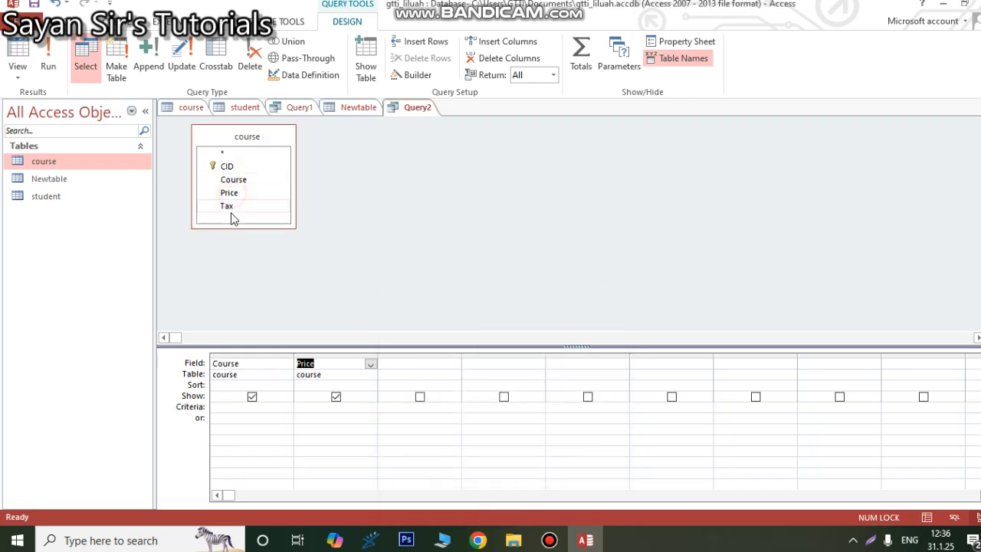
pyautogui.doubleClick(228, 207)
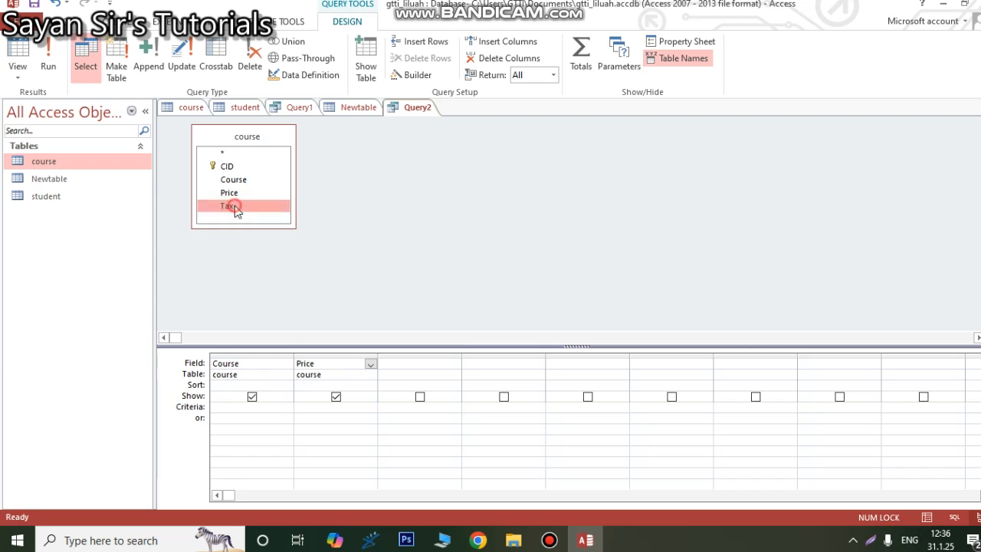
# Step: Add the calculated field Total: [Price]+[Tax] to the query's next empty column and set its table to course
pyautogui.click(488, 362)
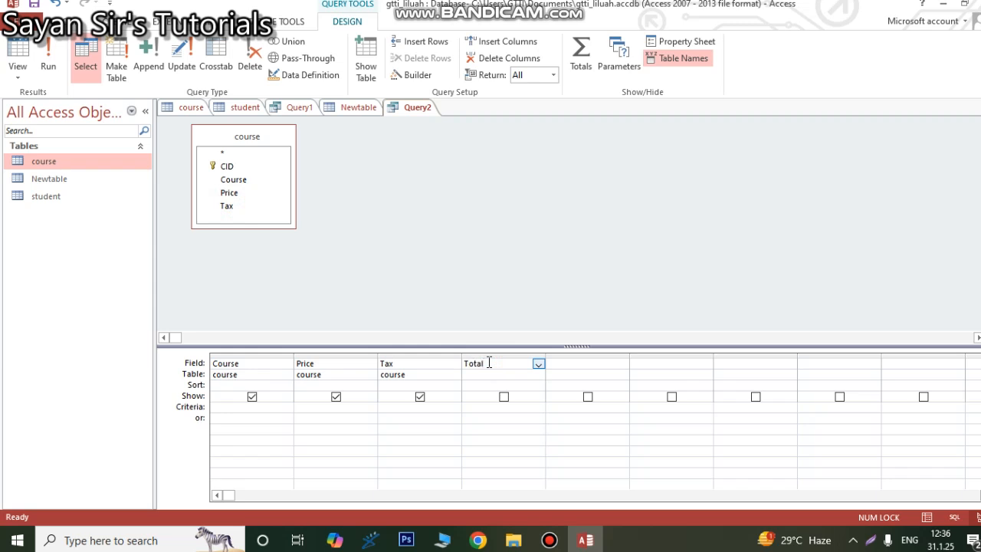
pyautogui.write('Price+Tax')
pyautogui.click(529, 374)
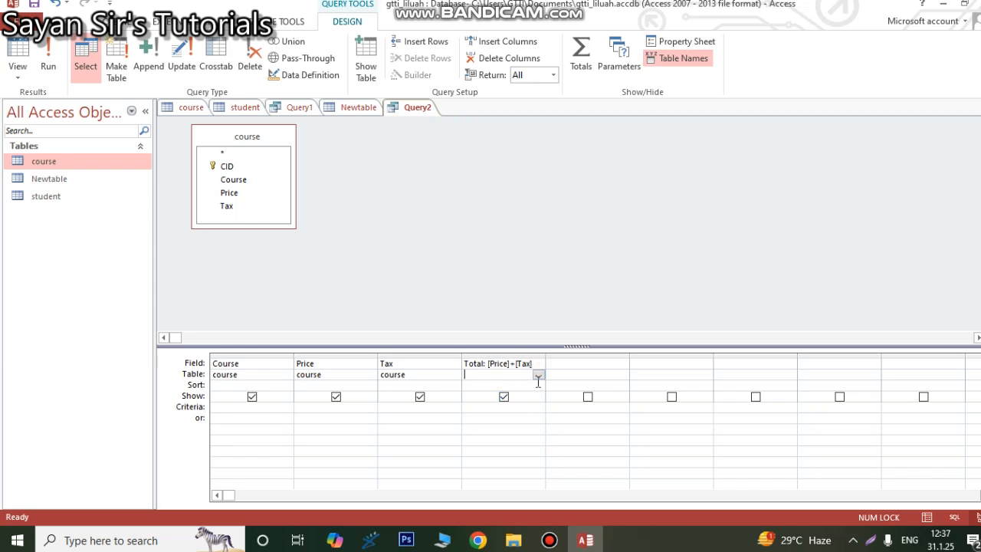
pyautogui.click(538, 376)
pyautogui.click(488, 385)
# Step: Run the query and save it under the name total query
pyautogui.click(54, 63)
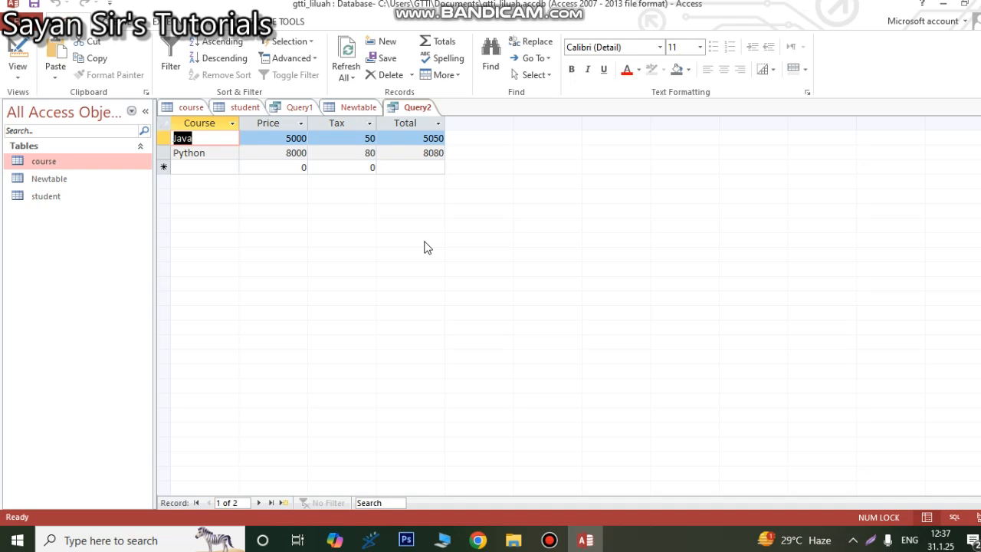
pyautogui.hotkey('ctrl', 's')
pyautogui.write('total ')
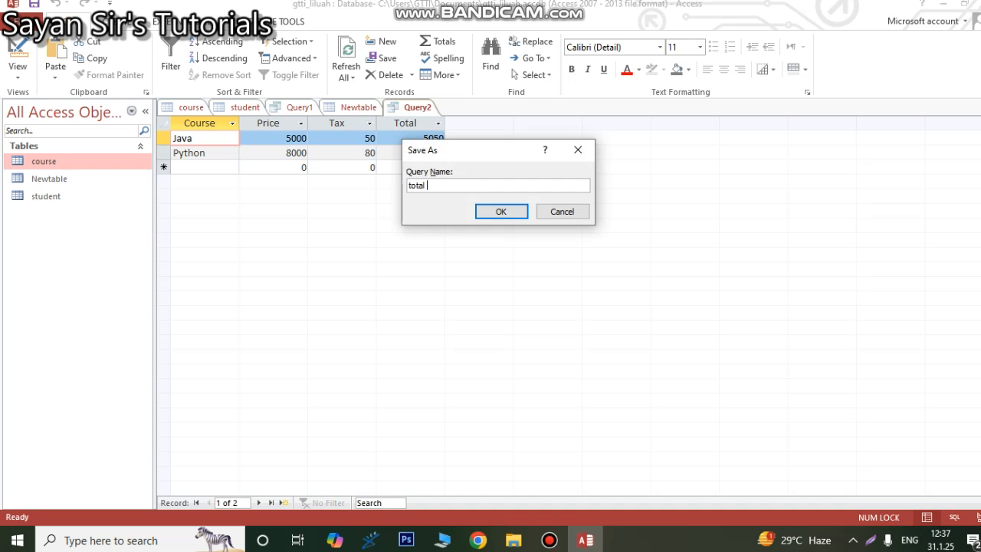
pyautogui.write('query')
pyautogui.click(501, 214)
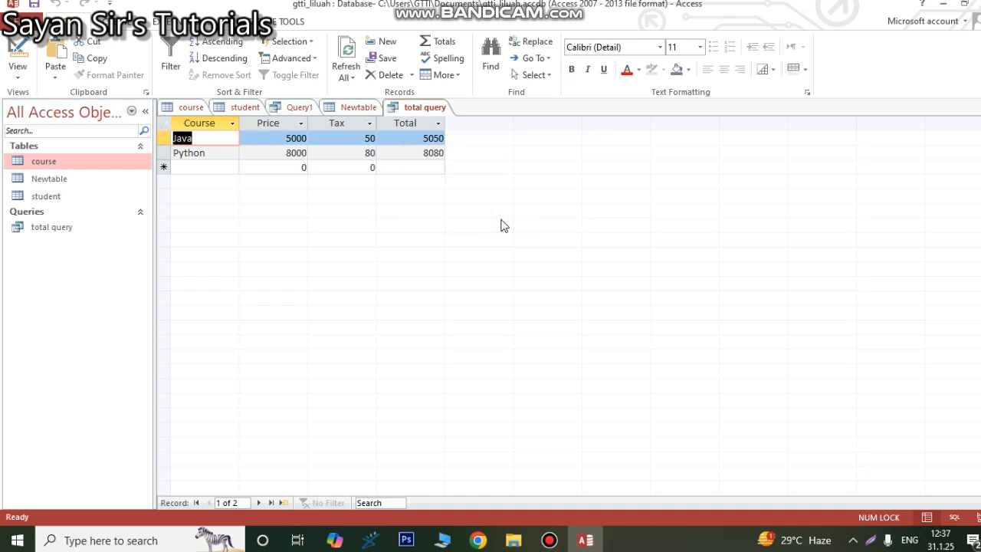
# Step: Return total query to Design View and examine the Total field's full expression in the Zoom window
pyautogui.click(17, 81)
pyautogui.click(62, 166)
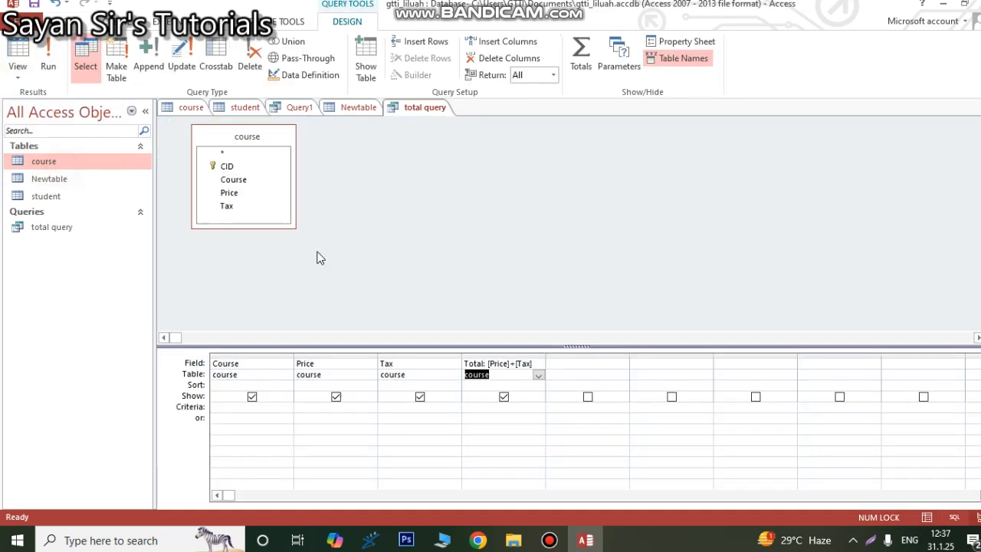
pyautogui.click(509, 360)
pyautogui.rightClick(509, 361)
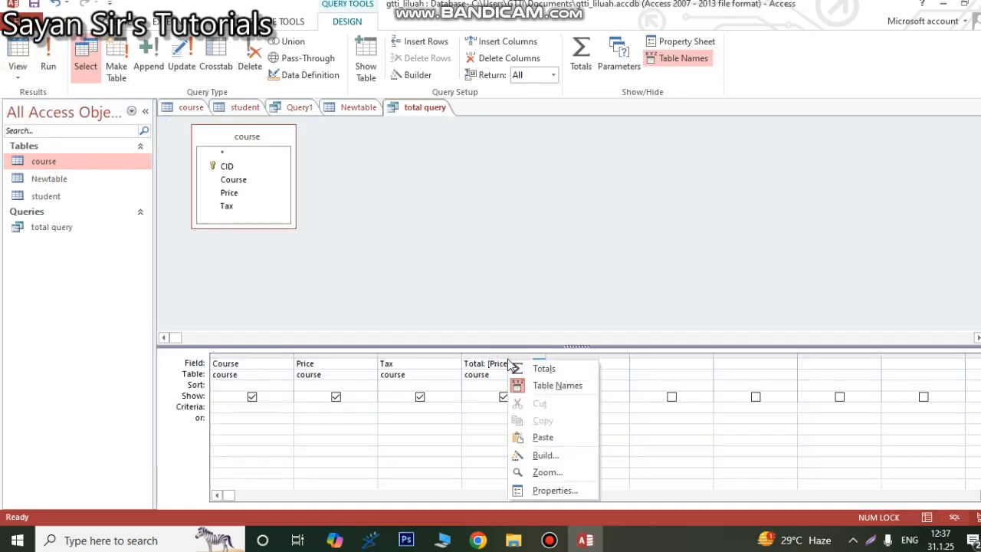
pyautogui.click(543, 472)
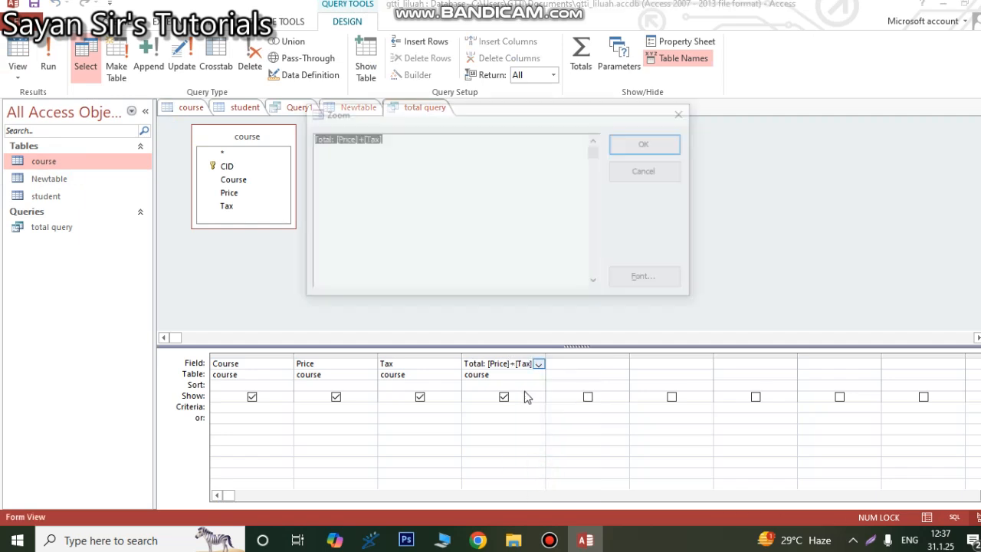
pyautogui.click(385, 169)
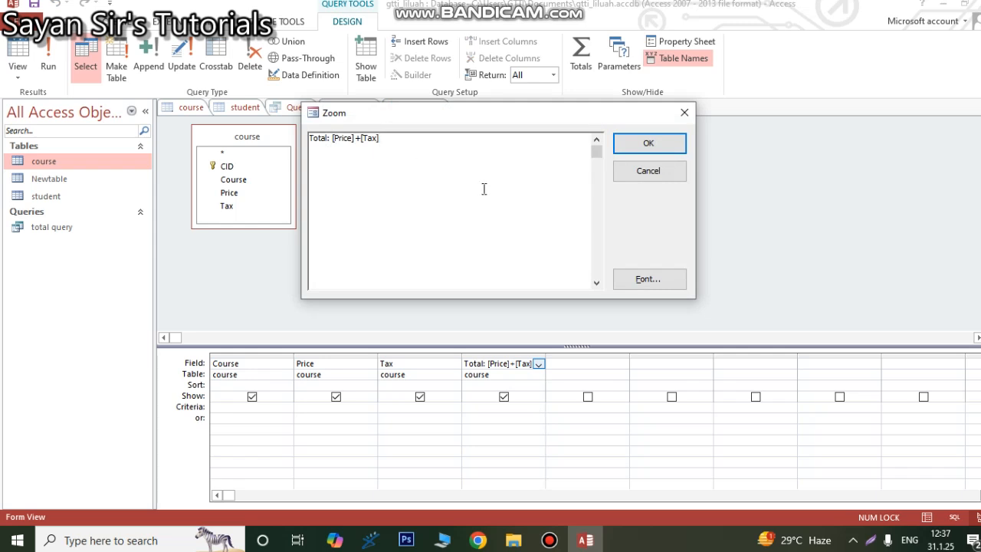
pyautogui.click(557, 542)
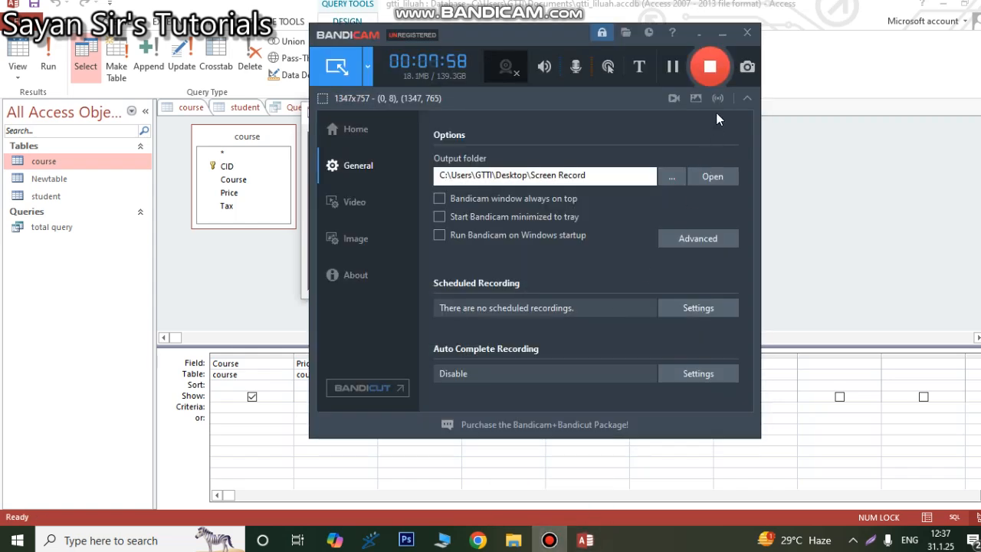